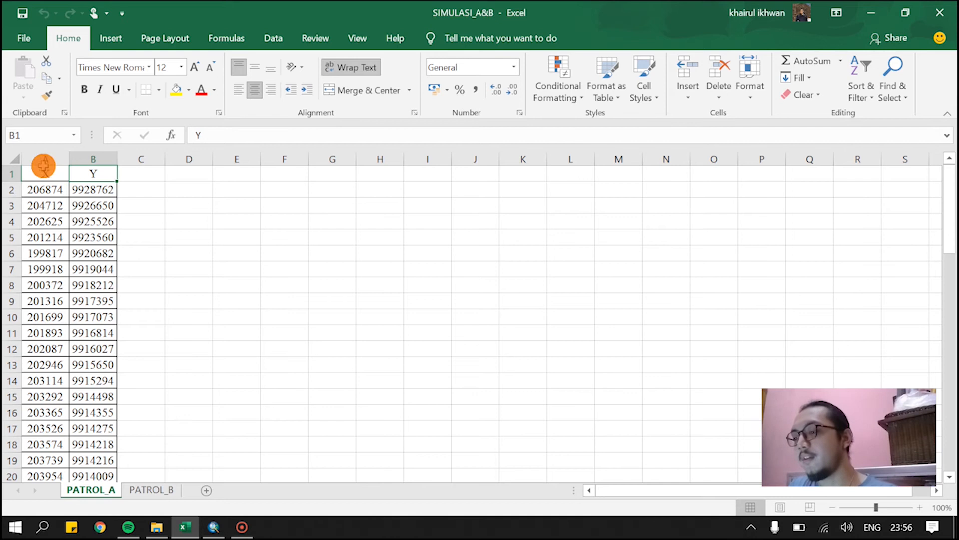
Examine the X and Y coordinate columns on the PATROL_A and PATROL_B sheets
click(43, 167)
click(82, 161)
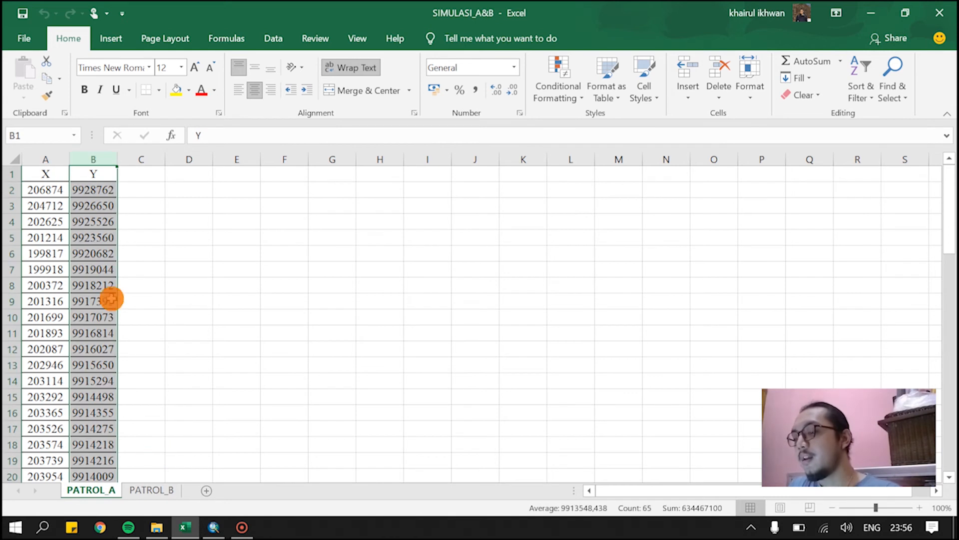
click(134, 491)
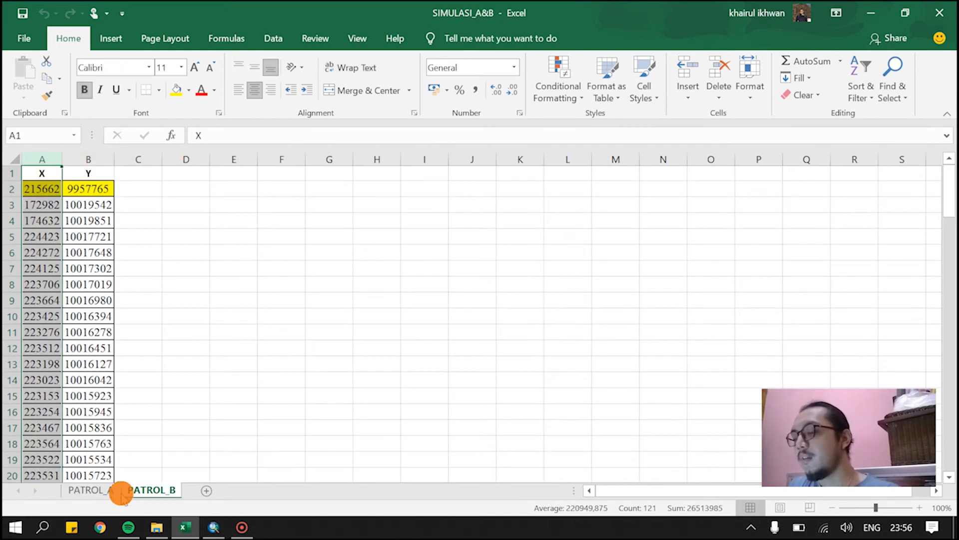
click(108, 490)
click(131, 493)
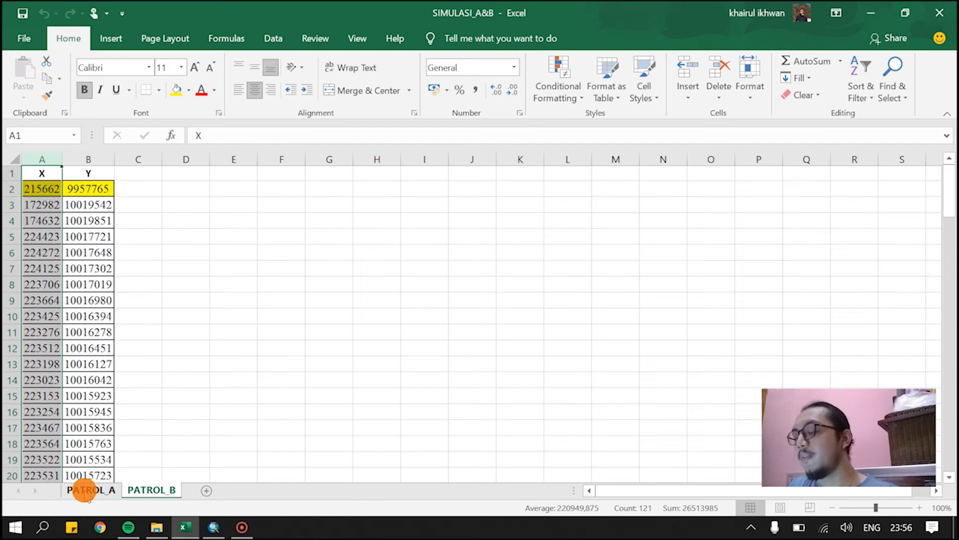
click(85, 490)
click(138, 491)
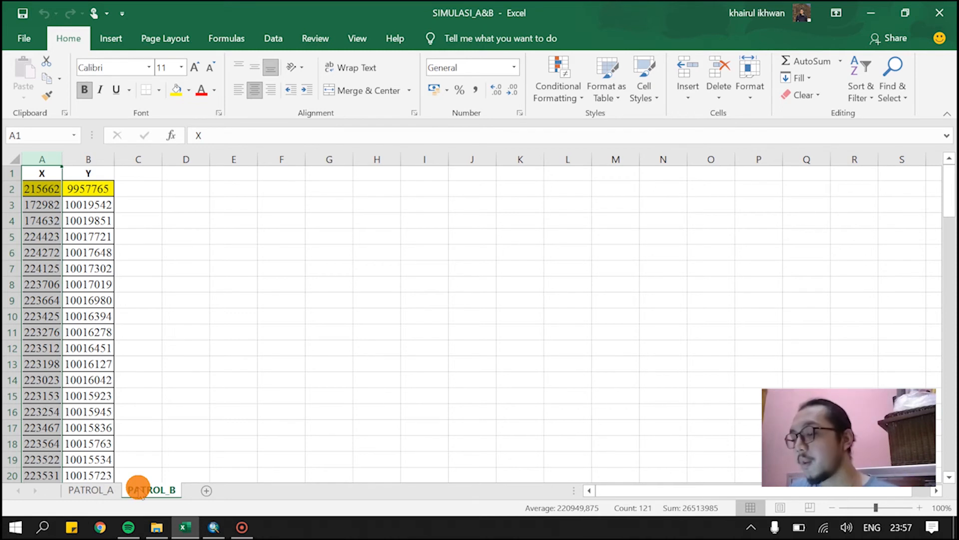
click(79, 489)
click(140, 490)
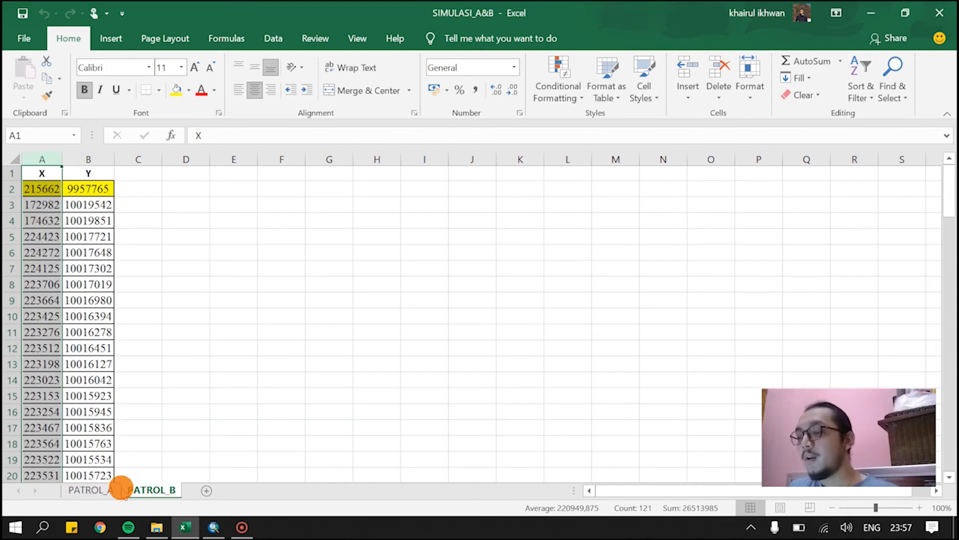
click(100, 489)
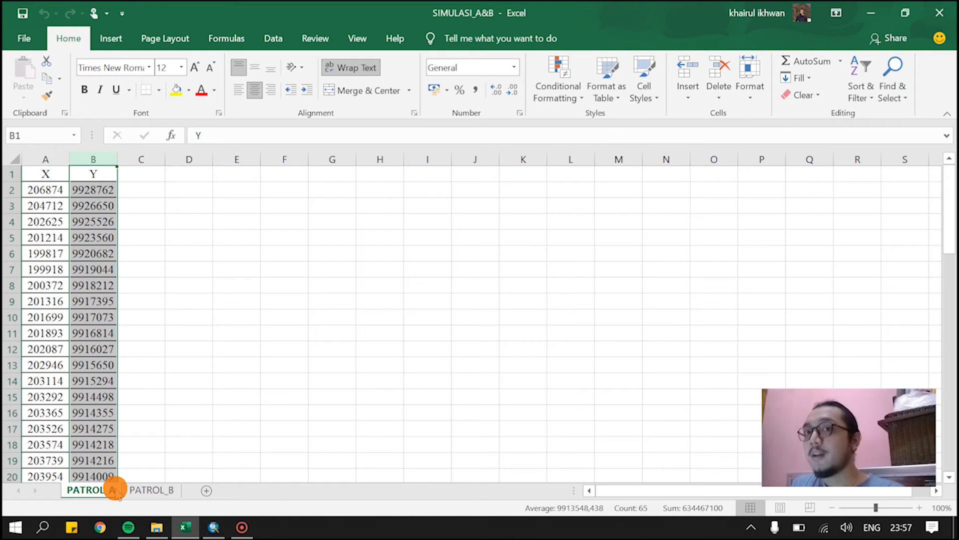
Switch to ArcMap and review the KPHK and Indo_Kab_Kot layers on the map of Indonesia
click(214, 528)
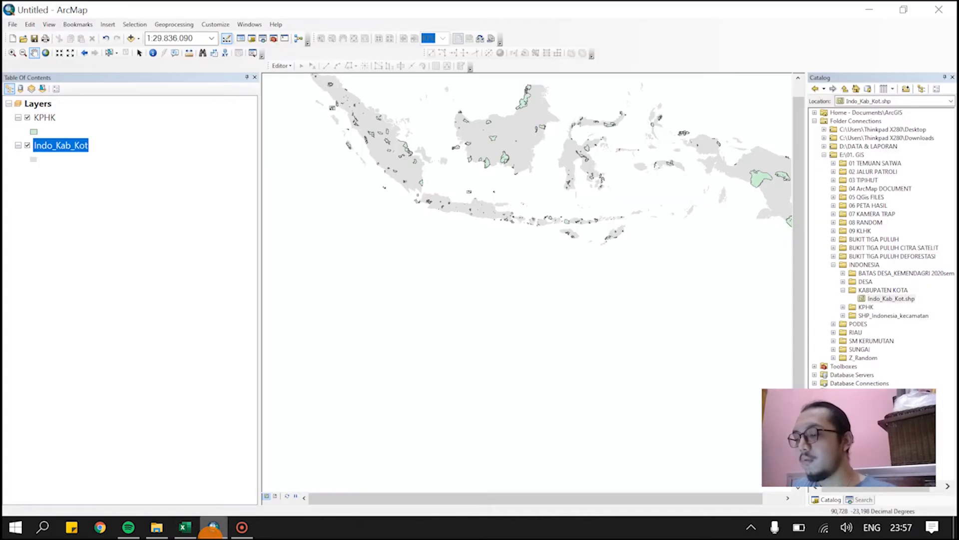
click(43, 118)
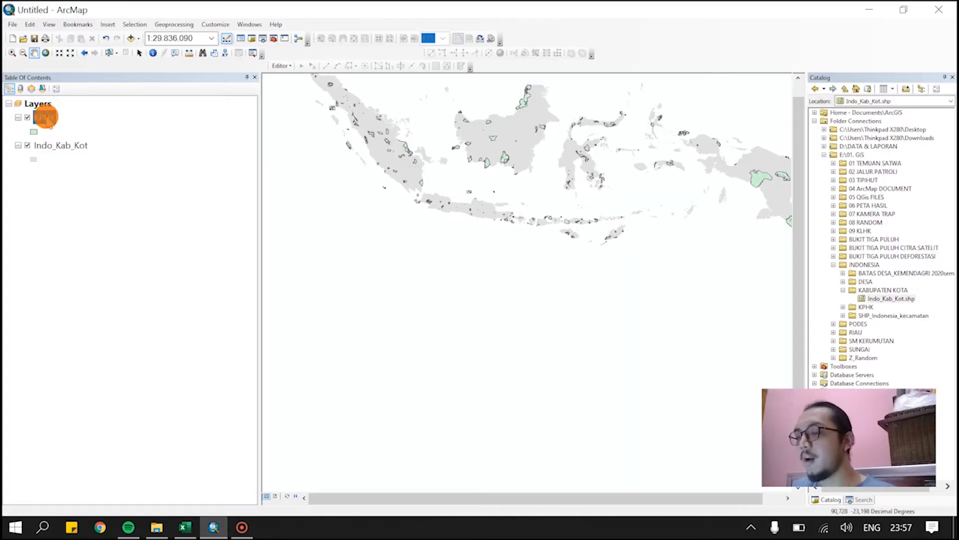
click(63, 146)
drag(398, 191, 352, 257)
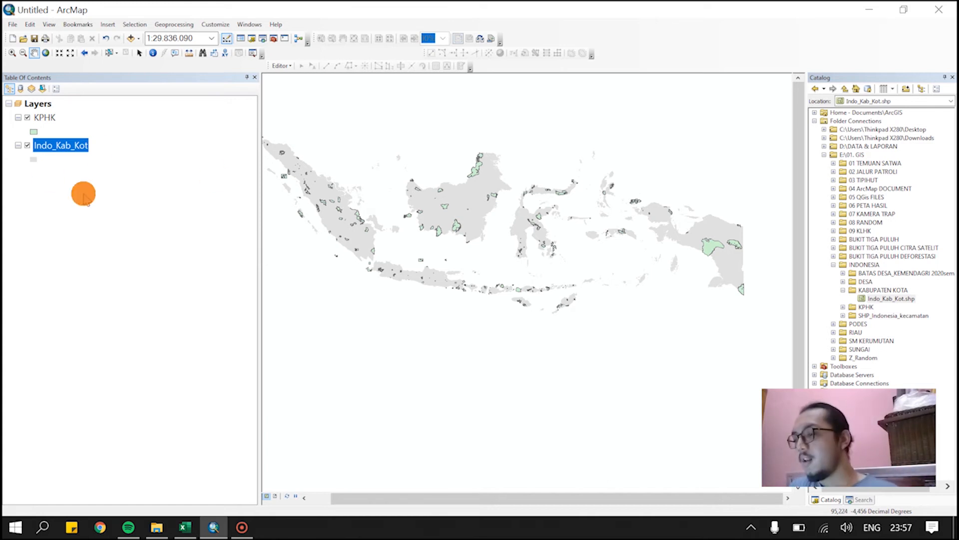
click(49, 125)
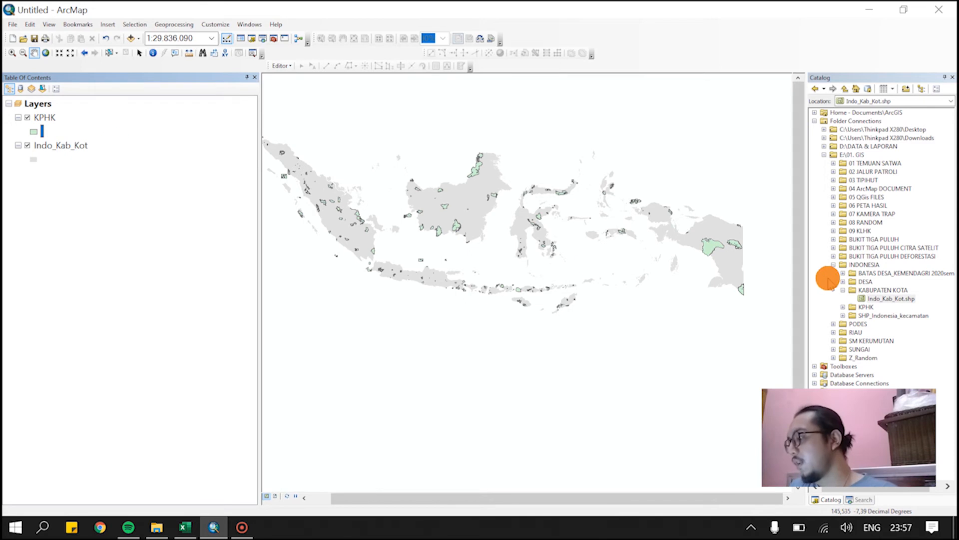
Add the PATROL_A$ and PATROL_B$ tables from SIMULASI_A&B.xls in the Desktop folder connection to the map
click(833, 264)
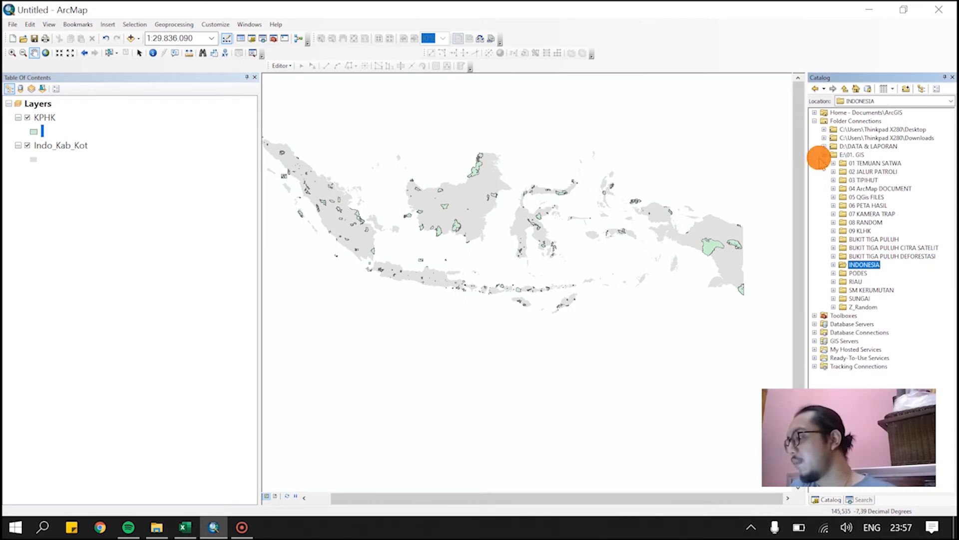
click(824, 155)
click(825, 130)
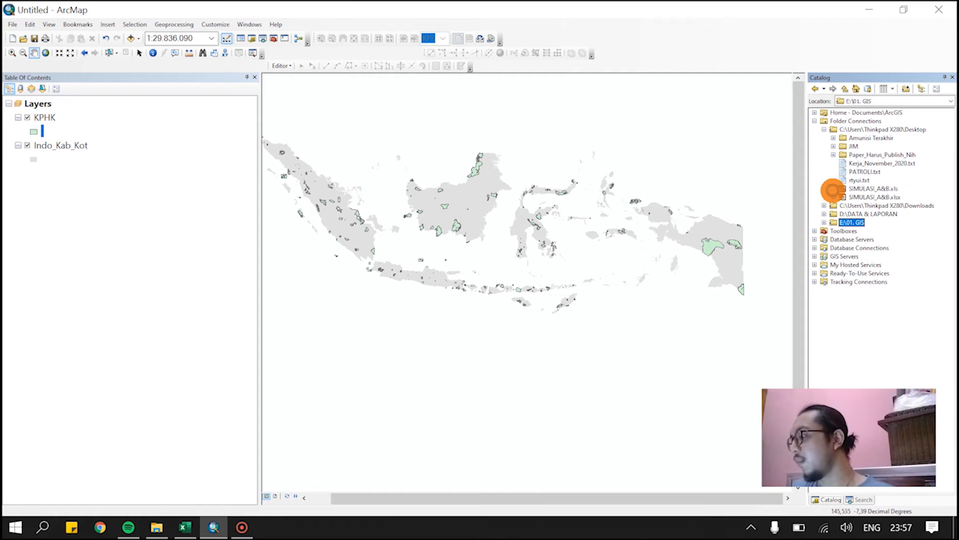
click(833, 188)
drag(870, 197, 499, 309)
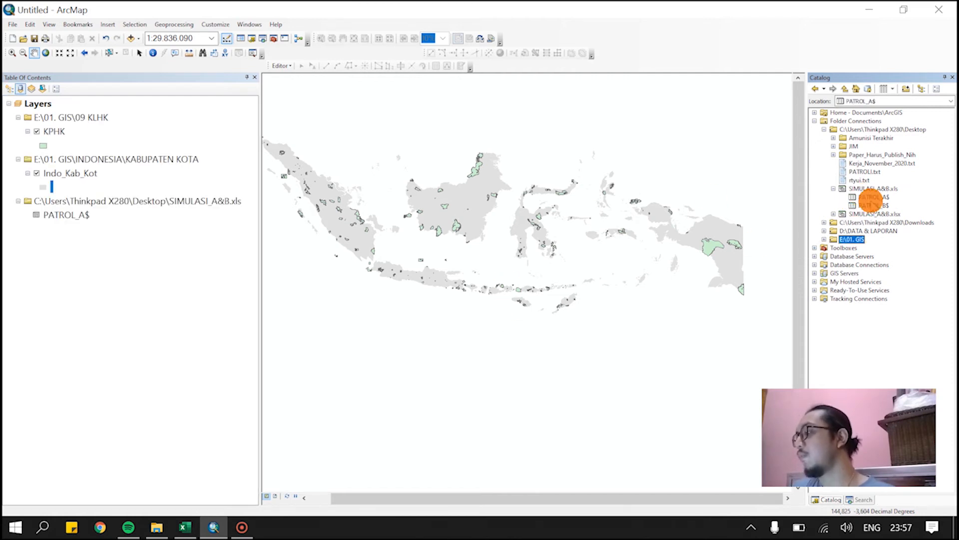
drag(869, 205, 532, 318)
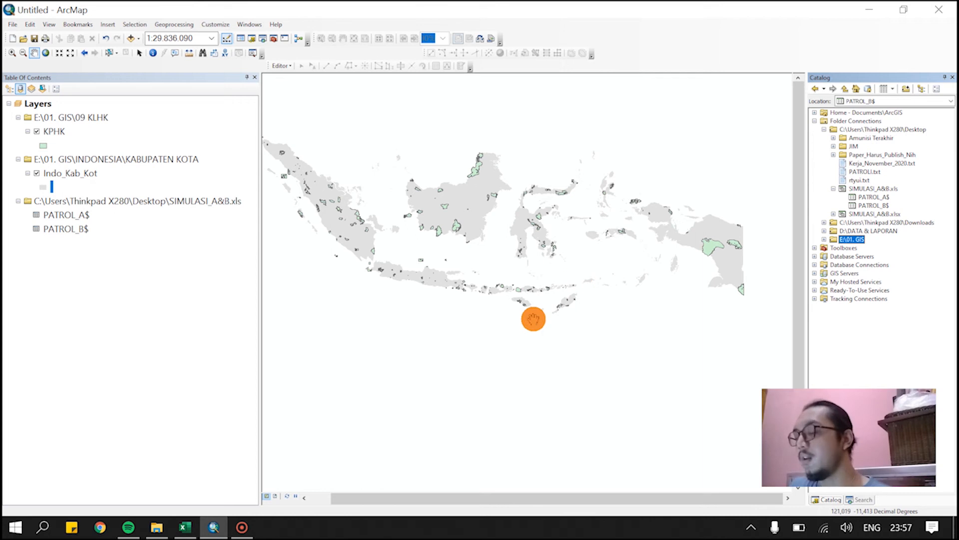
click(74, 214)
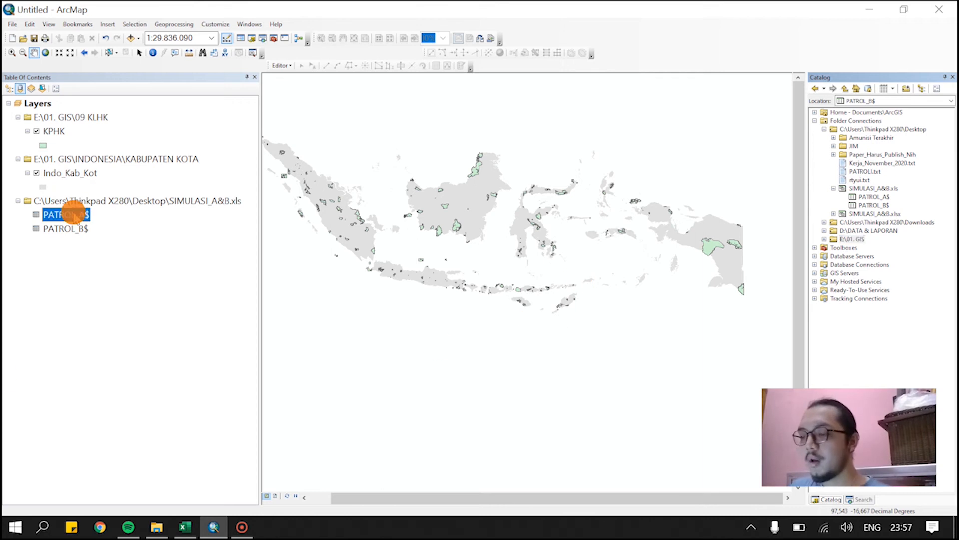
right_click(75, 215)
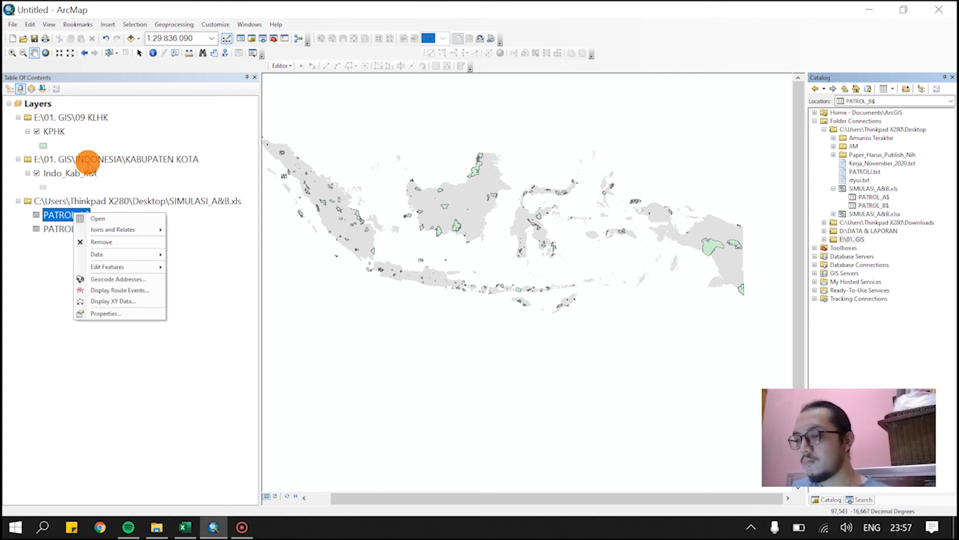
click(64, 133)
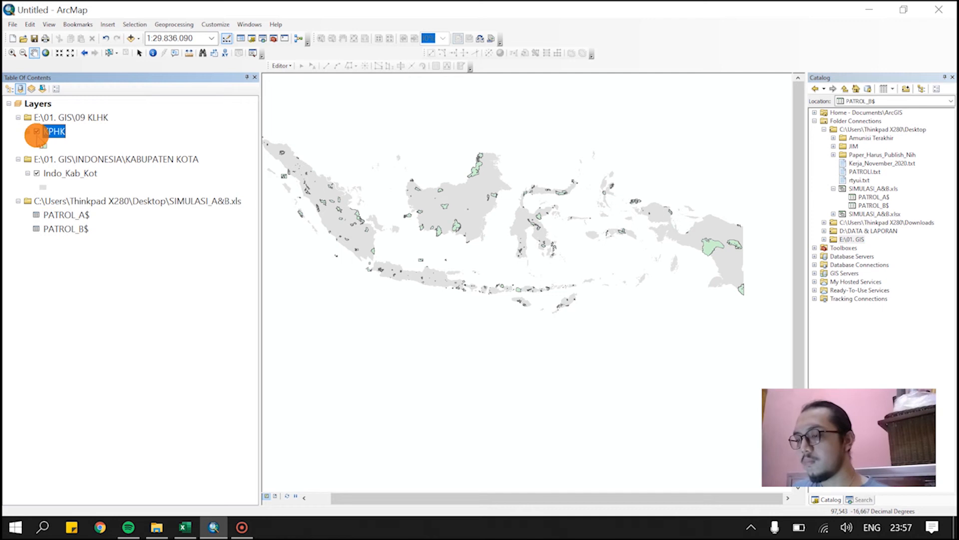
Start Display XY Data for the PATROL_A$ table and expand the projected UTM group among the input coordinate systems
click(50, 214)
right_click(61, 215)
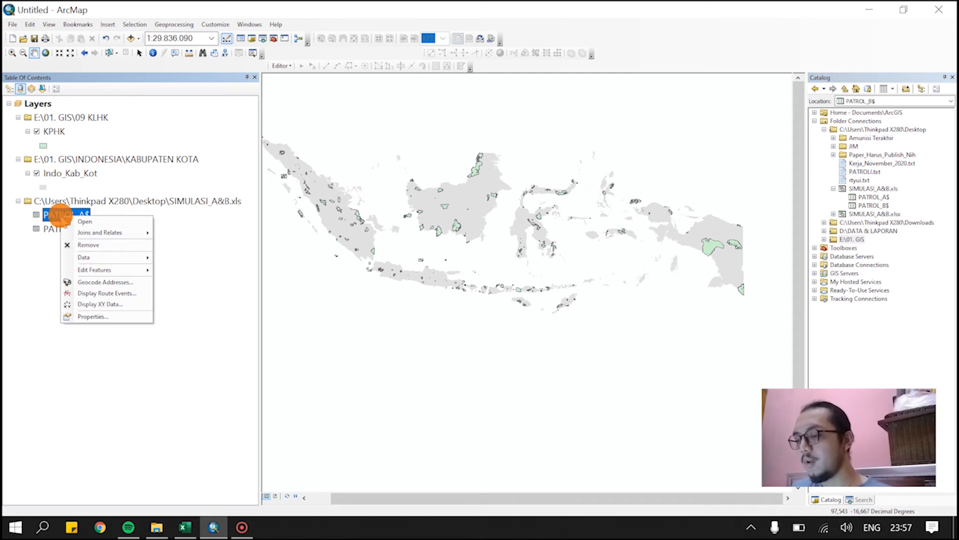
click(85, 304)
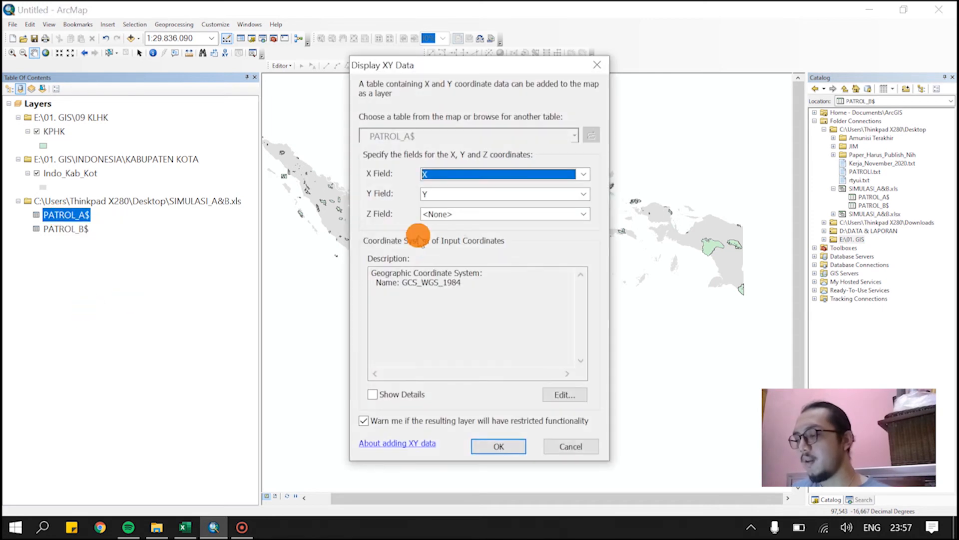
click(566, 396)
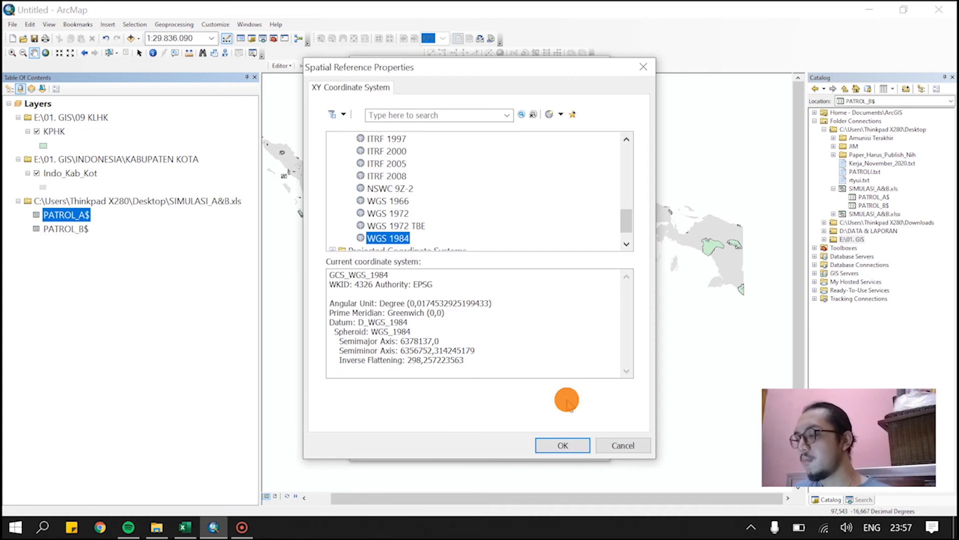
scroll(628, 228, down, 1)
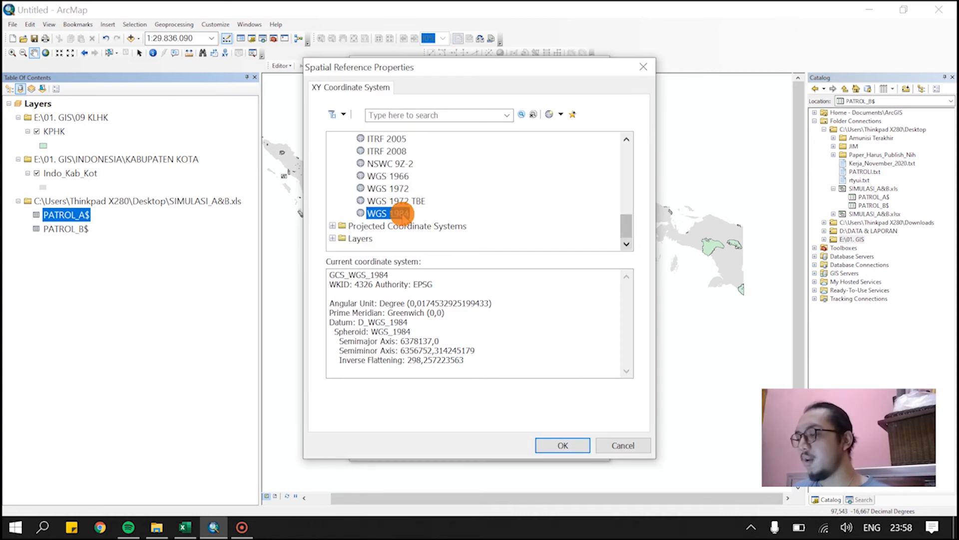
click(332, 224)
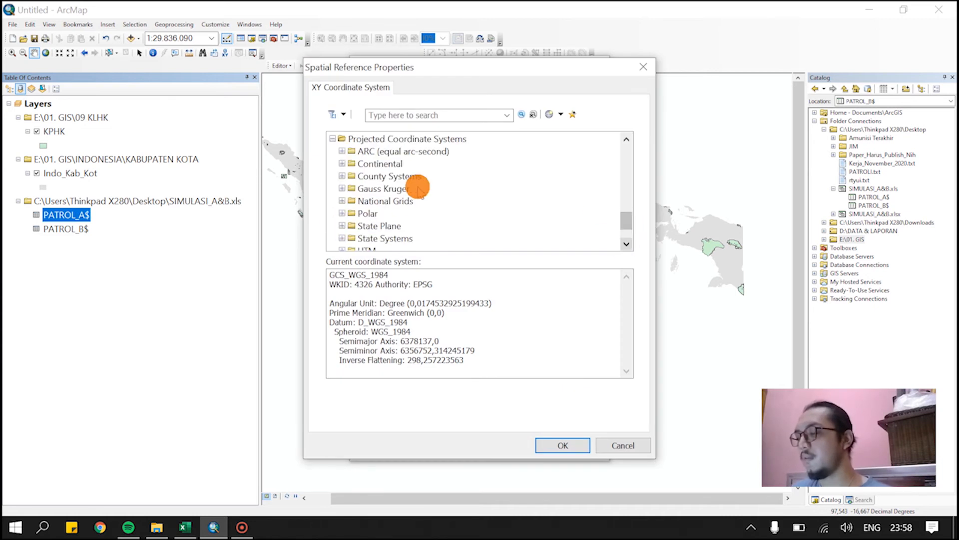
scroll(417, 187, down, 1)
click(342, 208)
scroll(341, 205, down, 3)
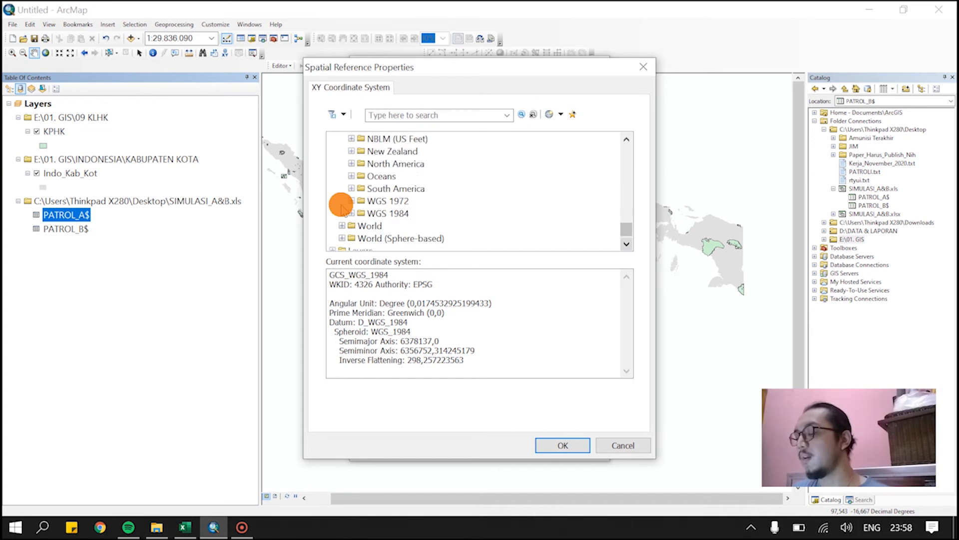
scroll(343, 203, up, 2)
click(351, 200)
scroll(364, 195, down, 9)
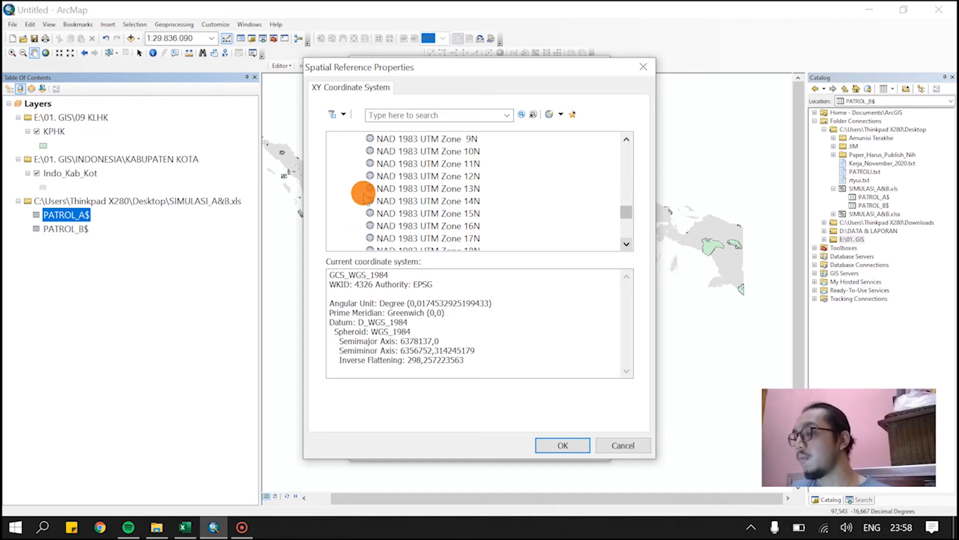
scroll(363, 195, up, 2)
scroll(363, 195, up, 7)
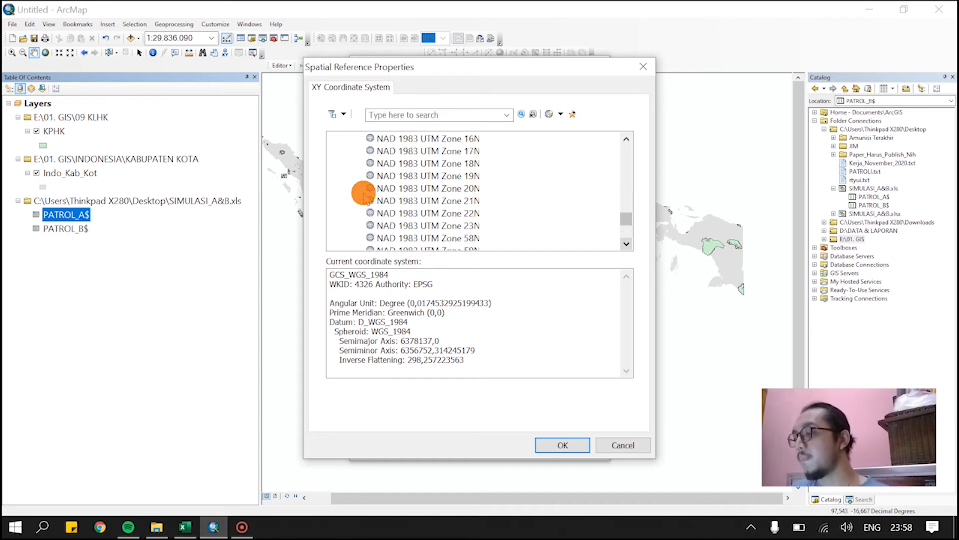
scroll(364, 195, up, 6)
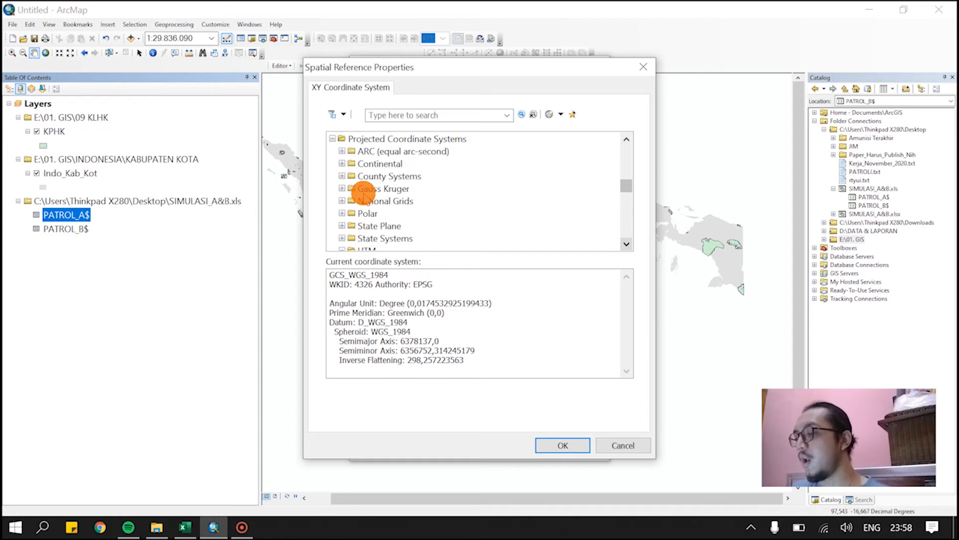
scroll(363, 195, down, 5)
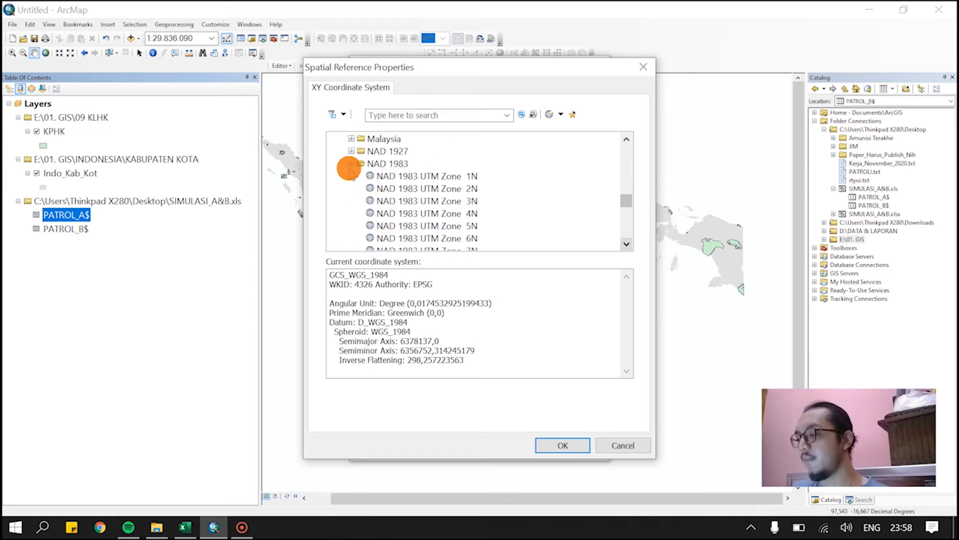
click(351, 163)
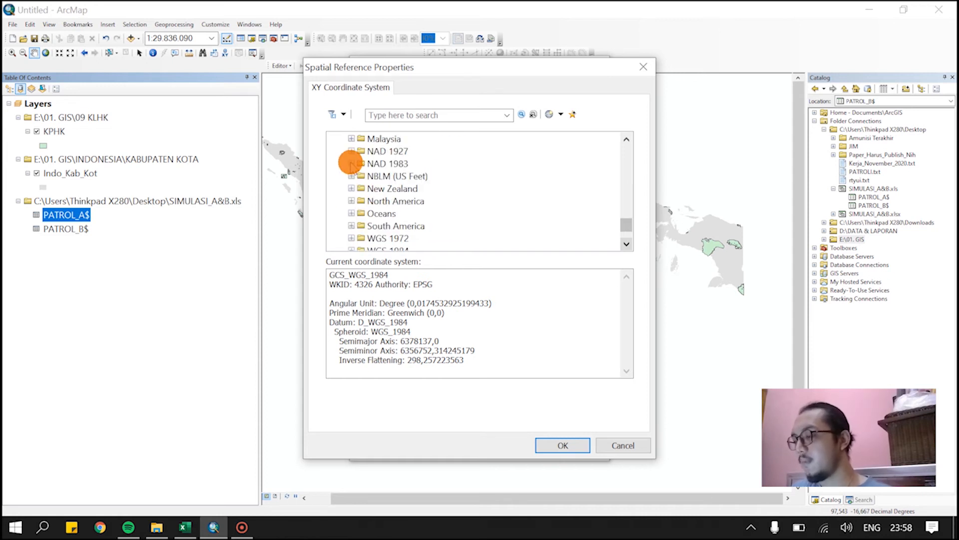
Set the input coordinate system to WGS 1984 UTM Zone 48S and add the PATROL_A$ points to the map
scroll(352, 163, down, 1)
click(351, 213)
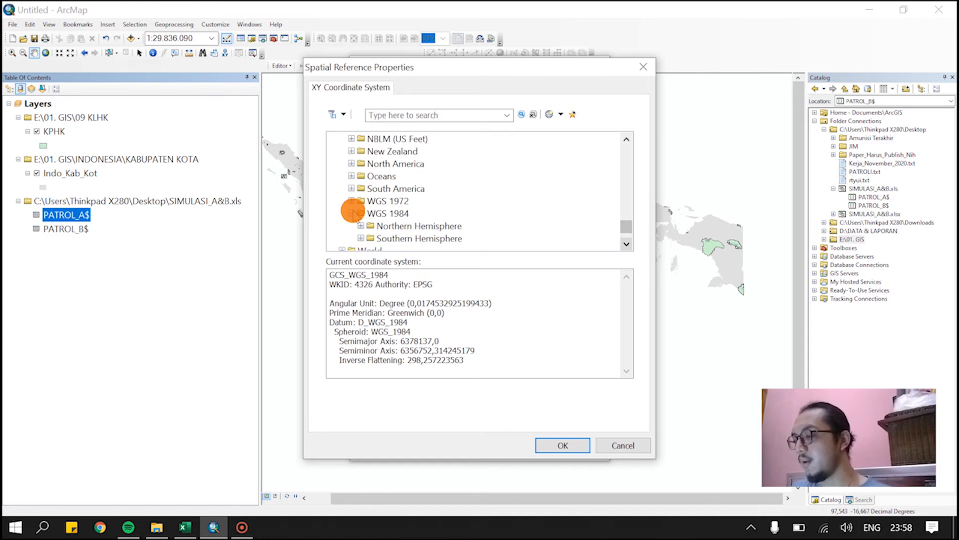
scroll(350, 211, down, 1)
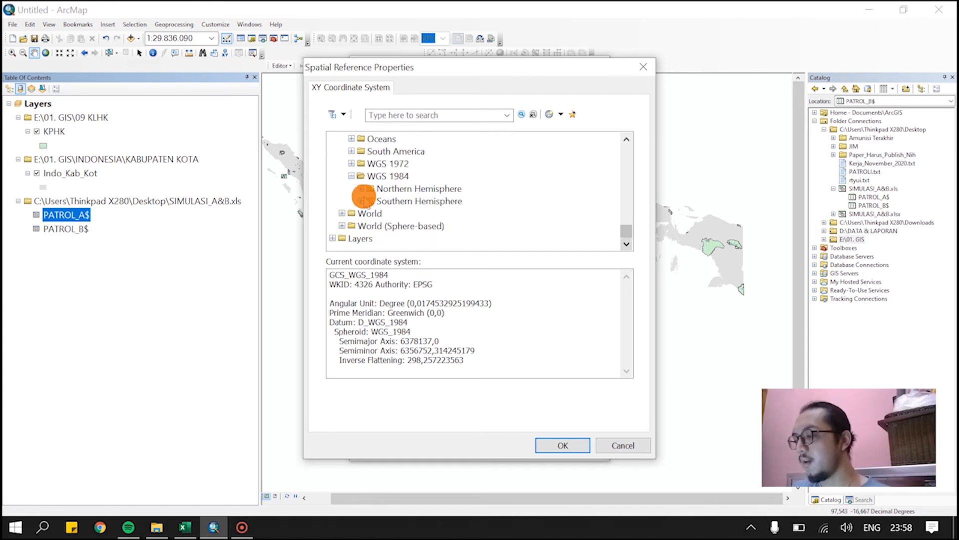
click(362, 201)
scroll(363, 202, down, 2)
scroll(364, 202, down, 14)
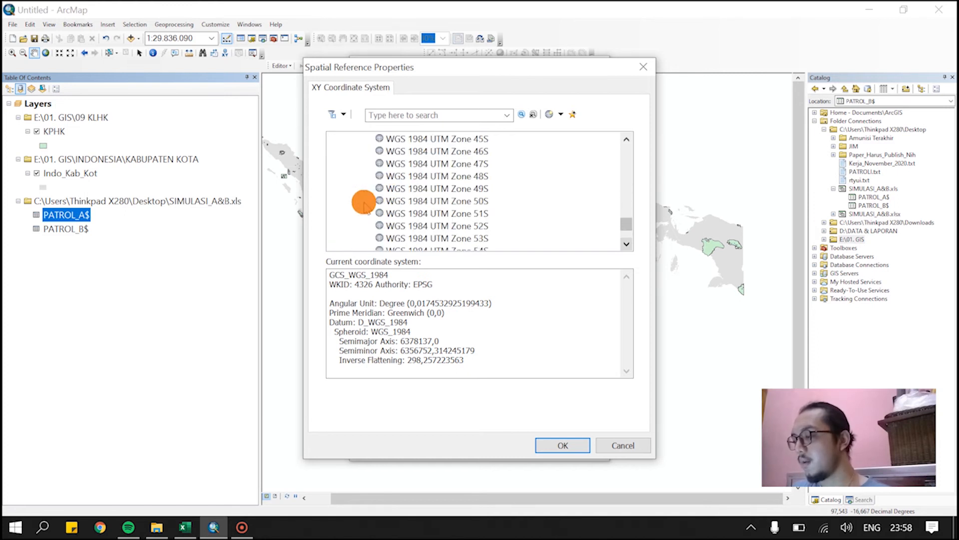
scroll(364, 202, down, 1)
scroll(364, 202, up, 3)
click(458, 200)
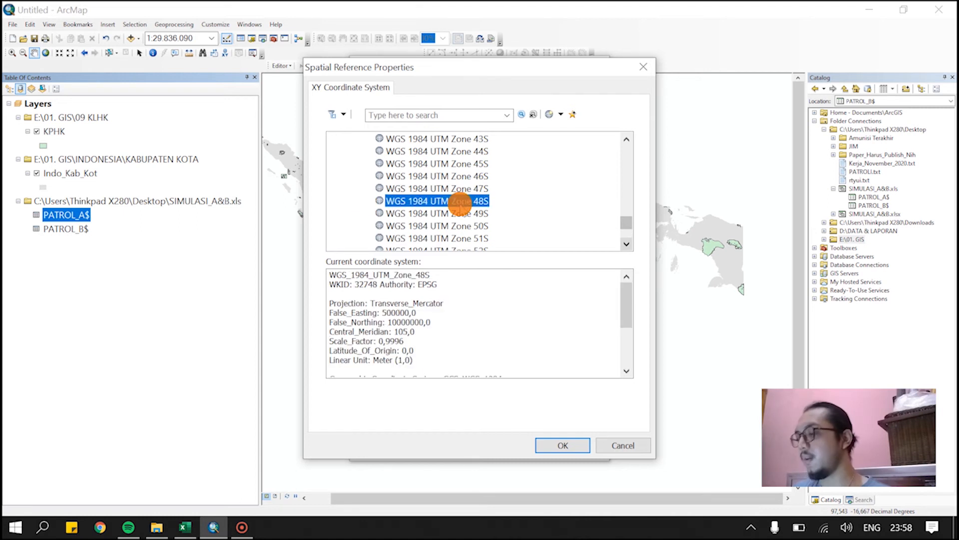
click(554, 444)
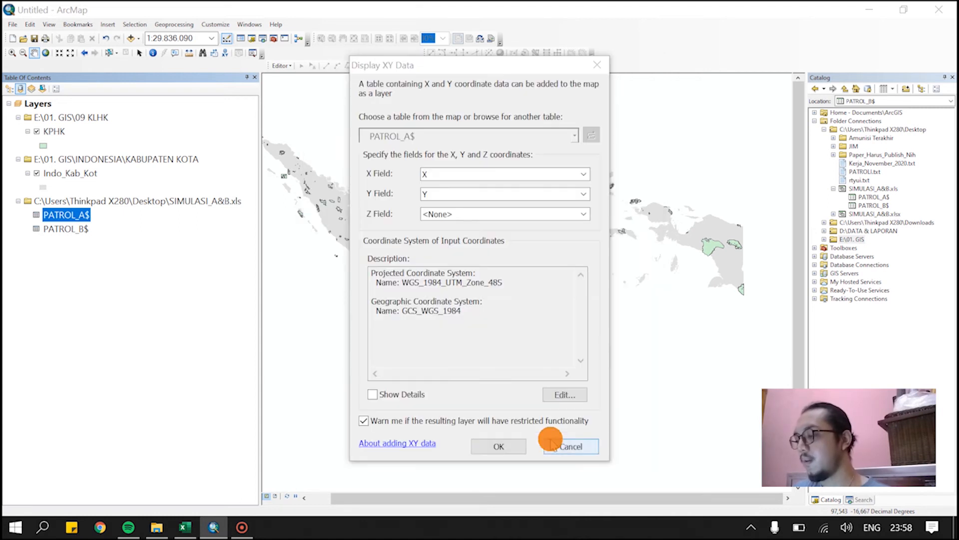
click(507, 446)
click(532, 349)
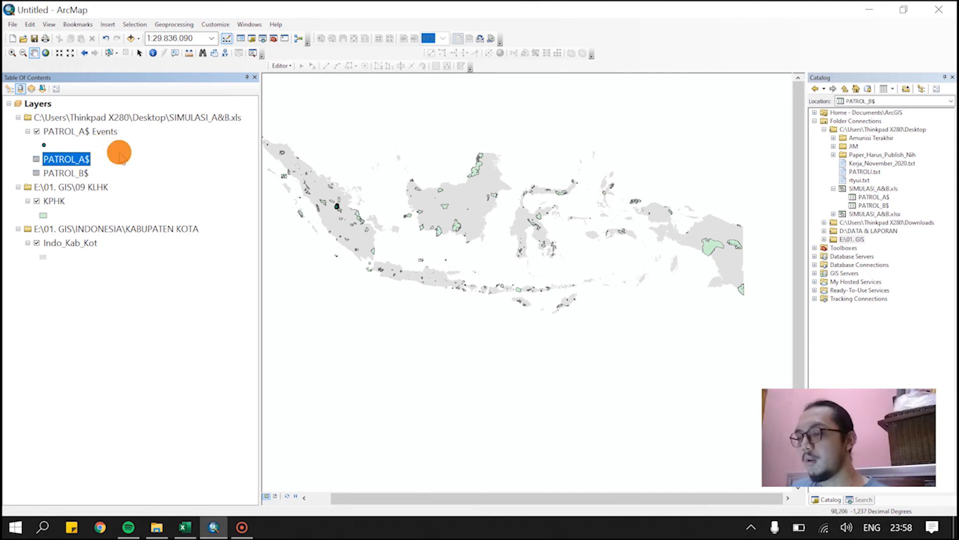
Export the PATROL_A$ Events layer as the shapefile Patrol_A_Uji_Coba in the Z_Random folder and add it to the map
click(103, 131)
right_click(102, 131)
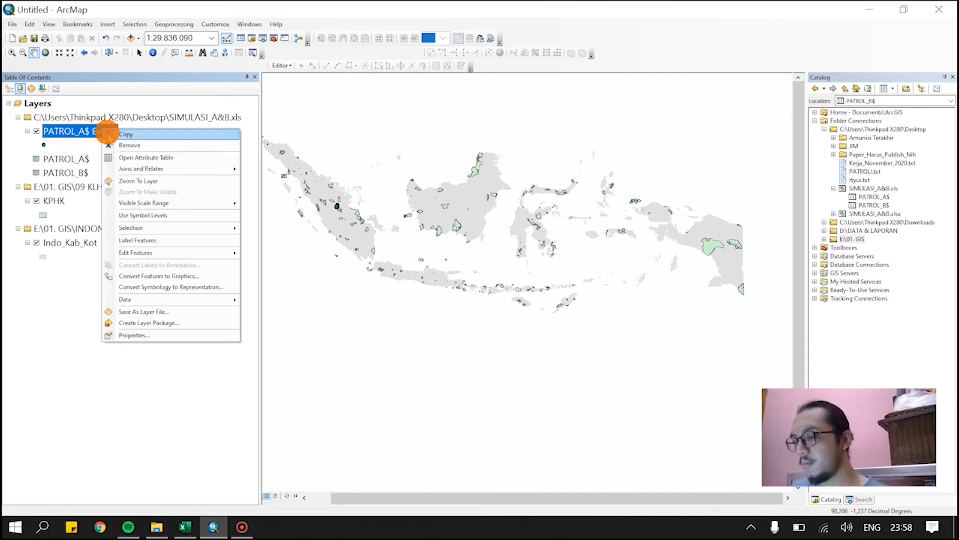
click(118, 182)
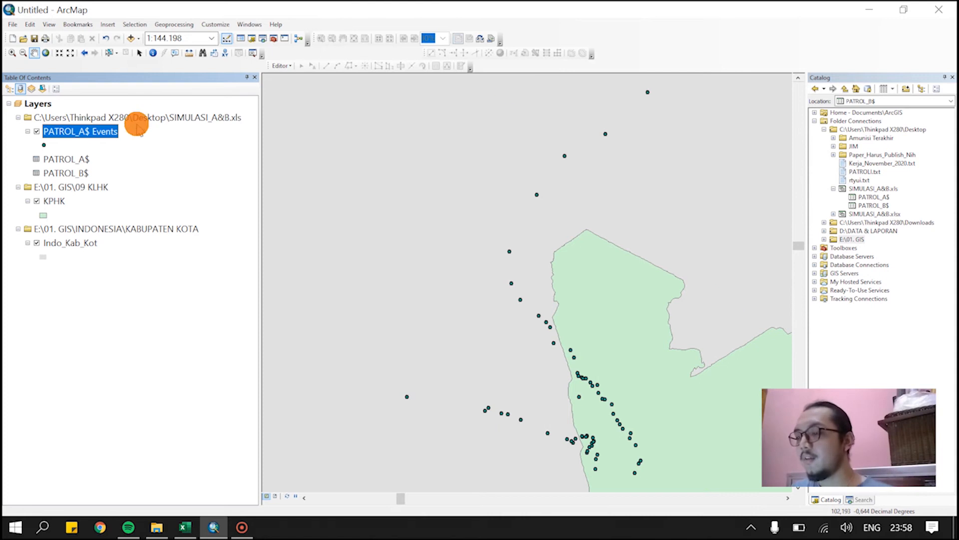
right_click(100, 133)
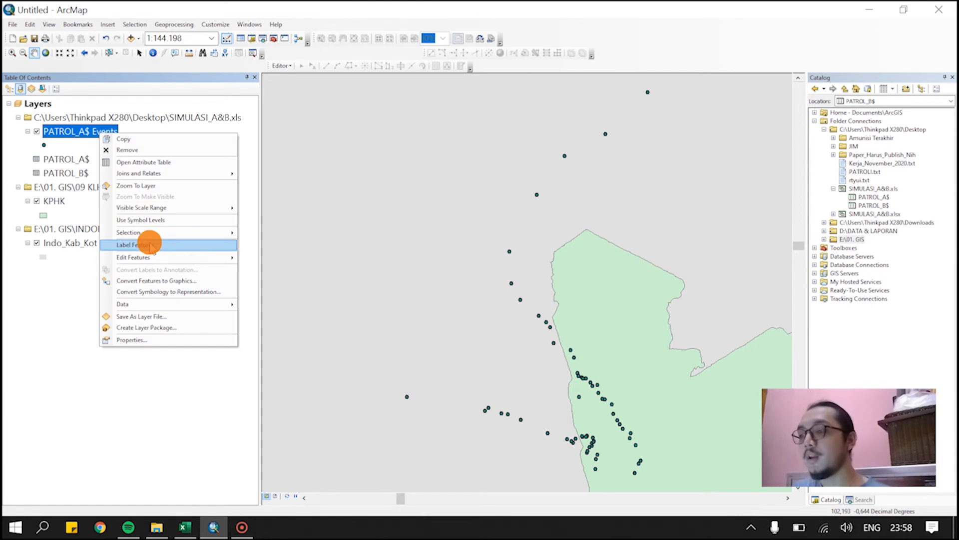
mouse_move(141, 302)
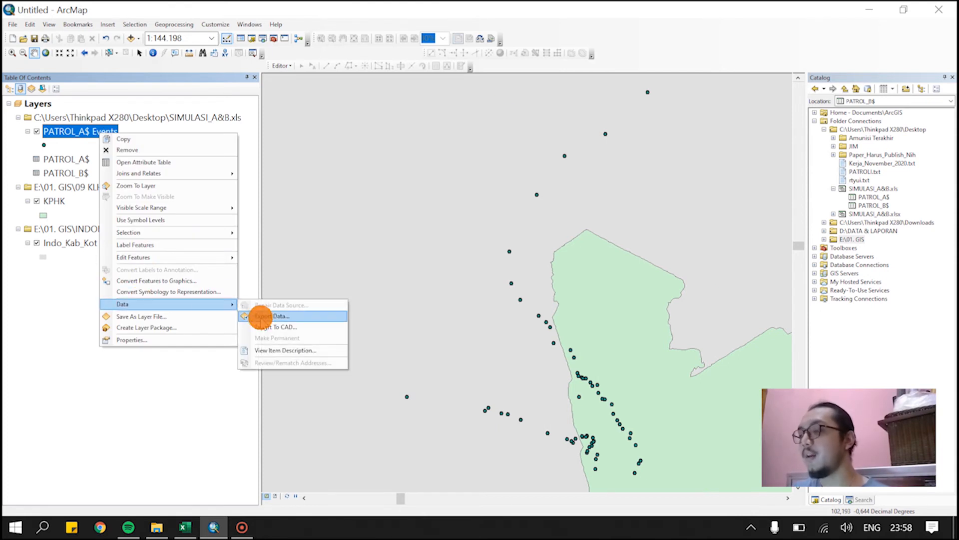
click(260, 318)
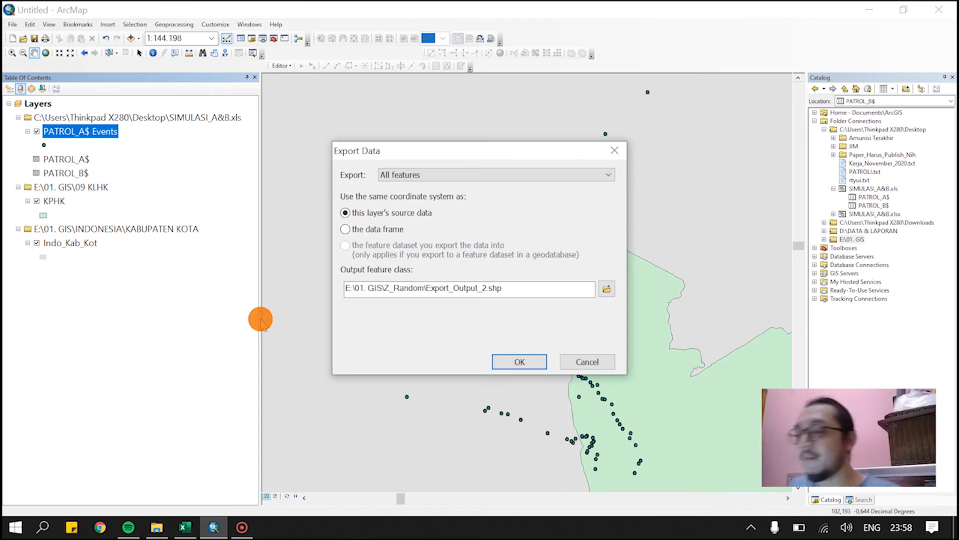
click(605, 290)
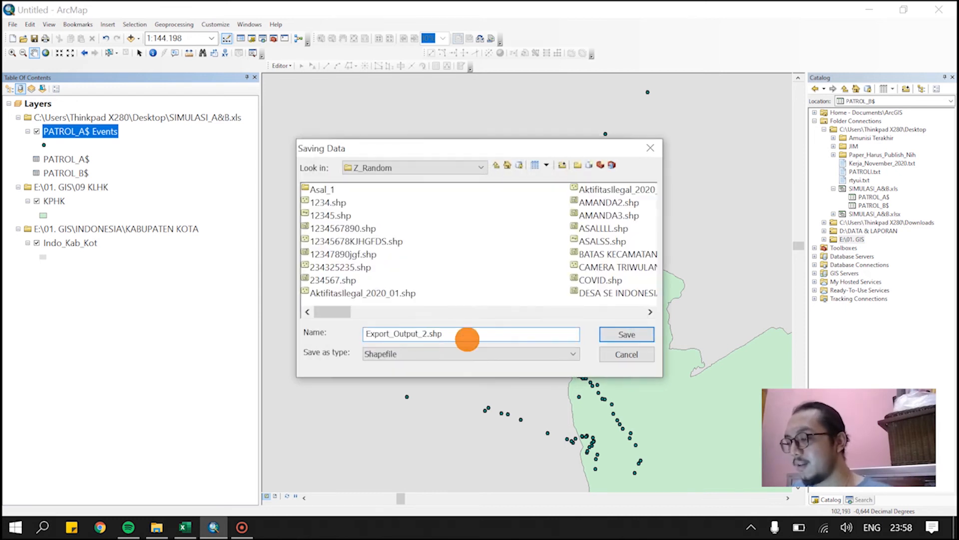
text(Patrol_A_Uji_Coba)
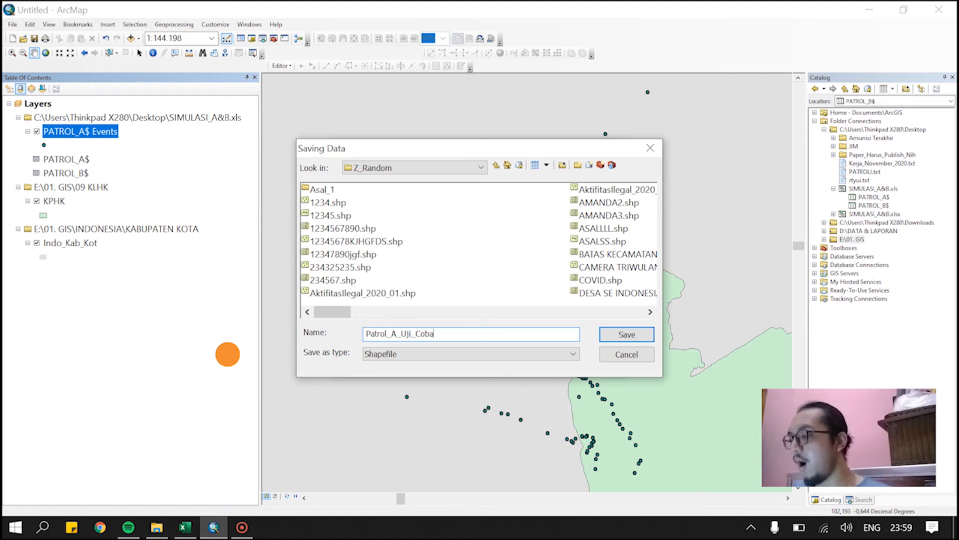
click(640, 334)
click(516, 361)
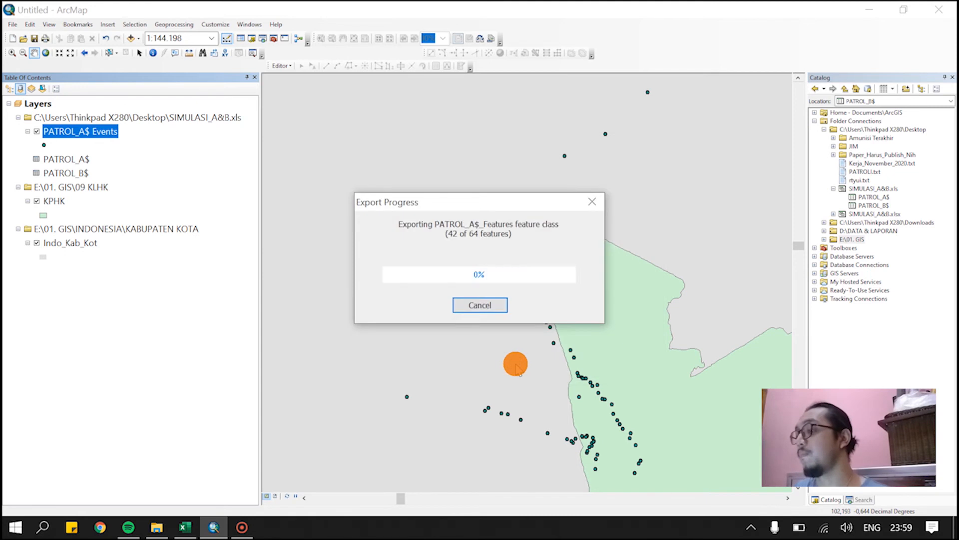
click(520, 317)
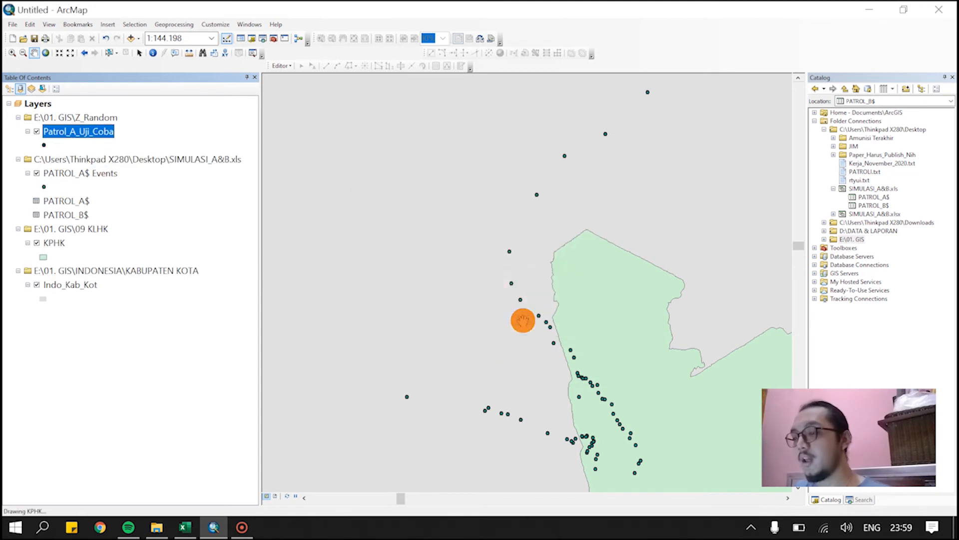
Remove the SIMULASI_A&B.xls source group from the map and list the remaining layers by drawing order
click(18, 159)
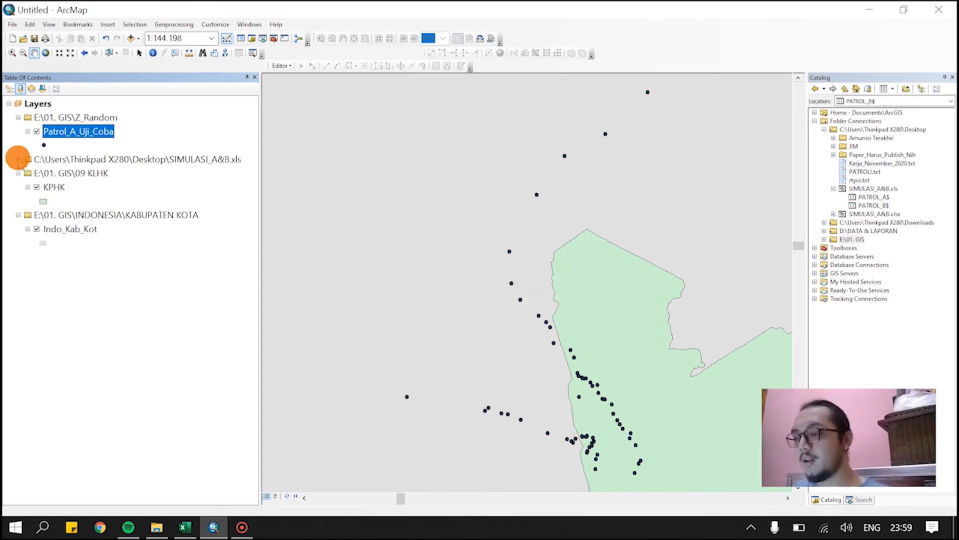
click(37, 160)
right_click(40, 160)
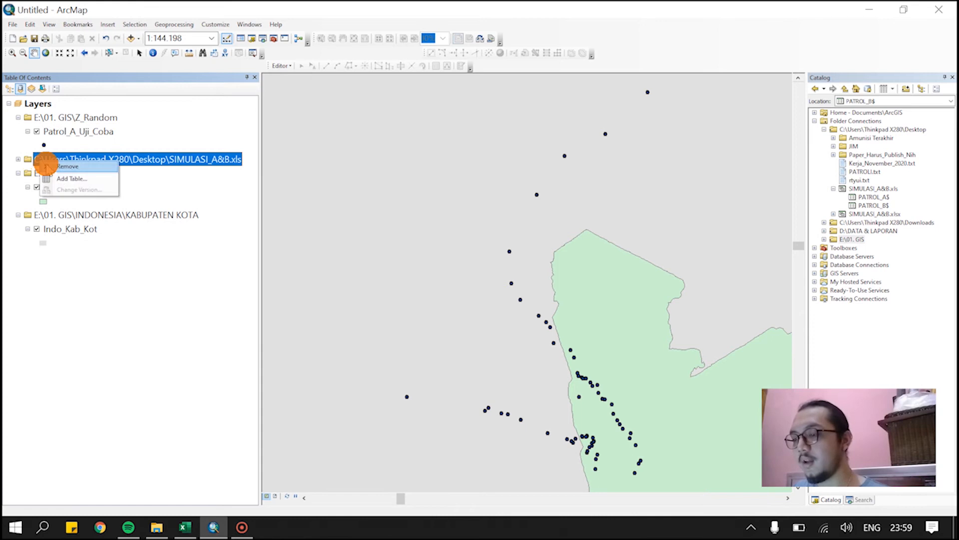
click(55, 166)
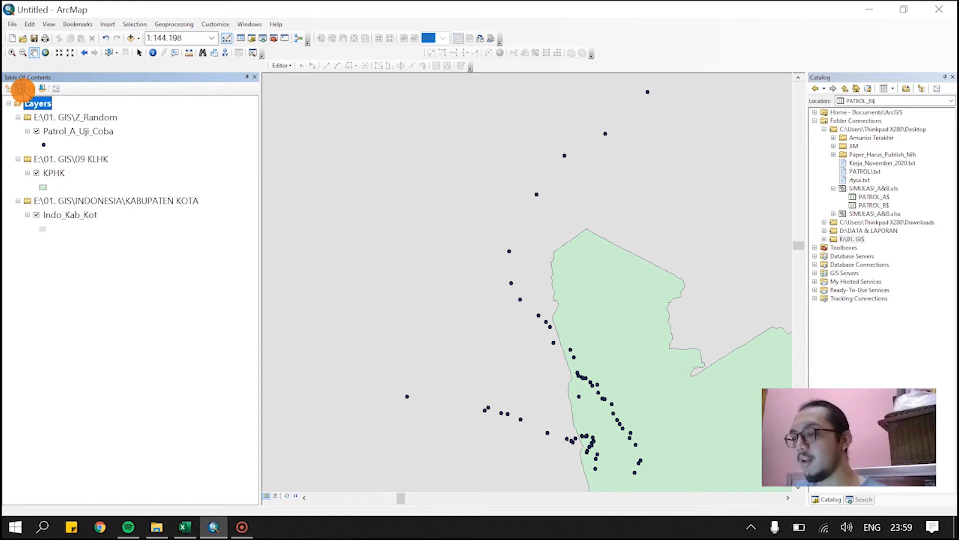
click(10, 89)
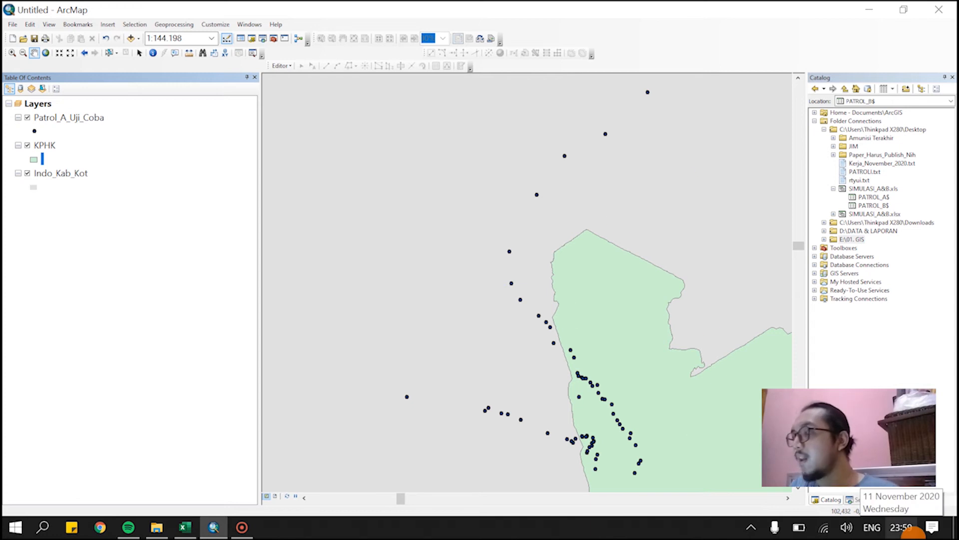
Search for "point to line" and open the Points To Line data management tool
click(854, 499)
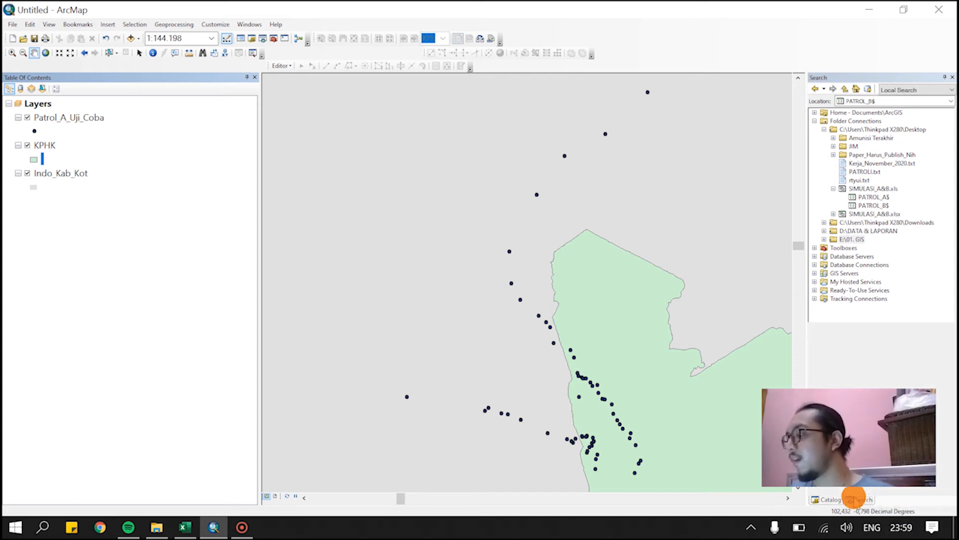
click(838, 115)
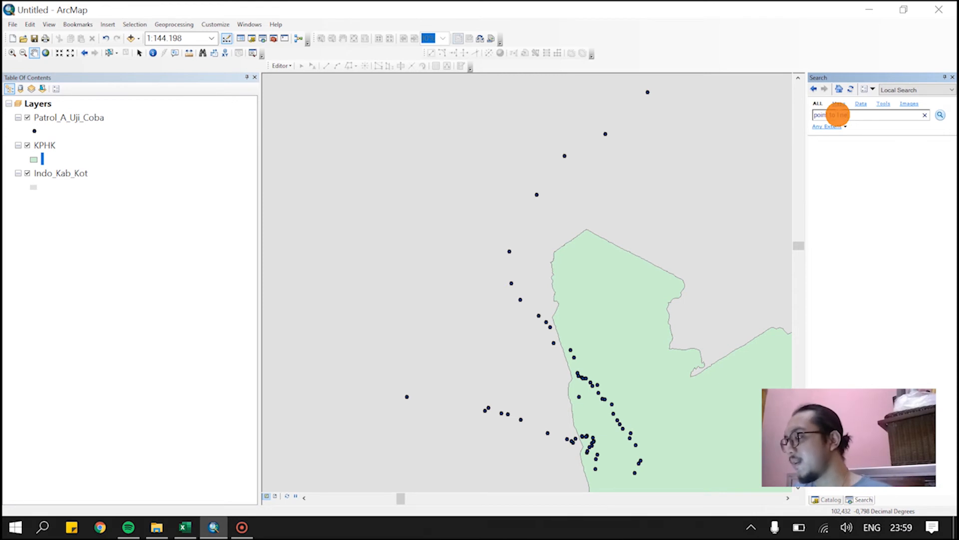
text(point to line)
key(Return)
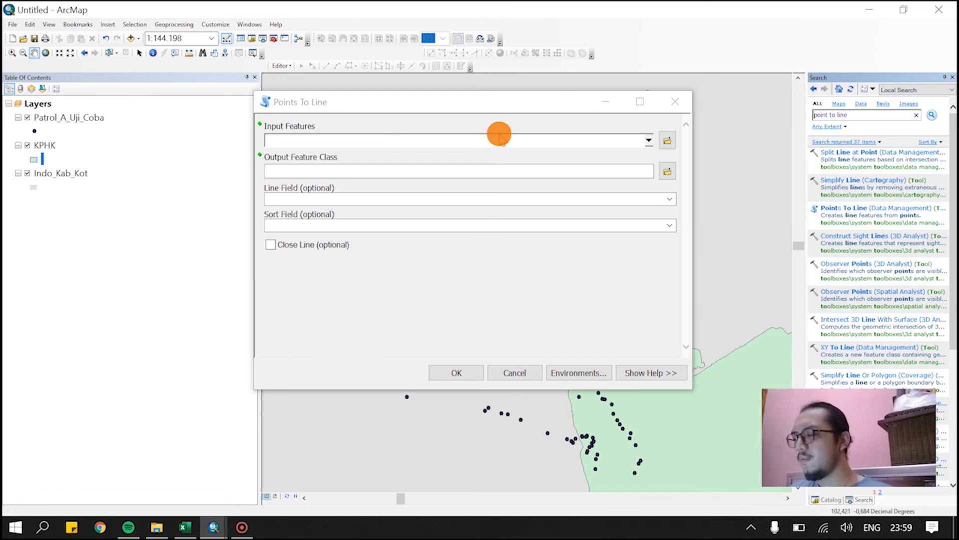
Set Patrol_A_Uji_Coba as the input features of the Points To Line tool
click(649, 141)
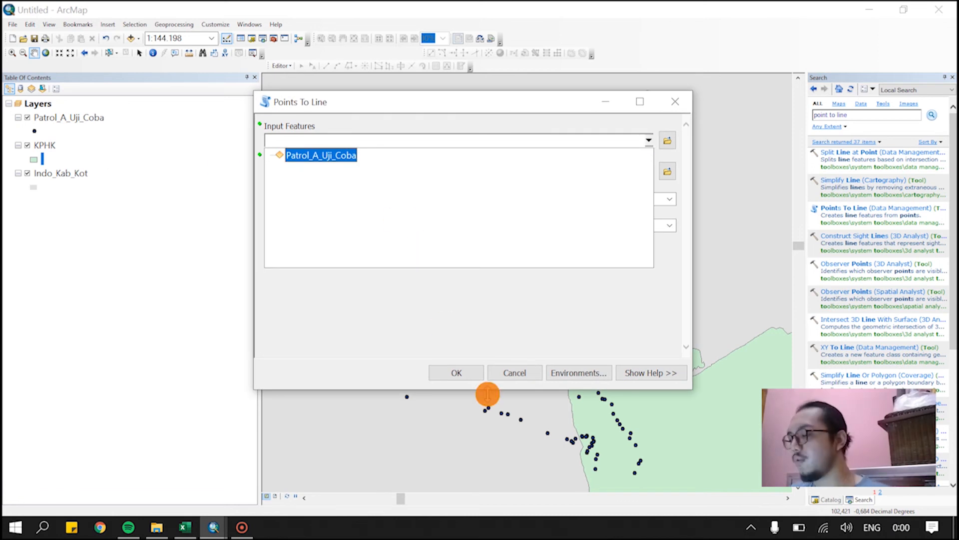
click(464, 369)
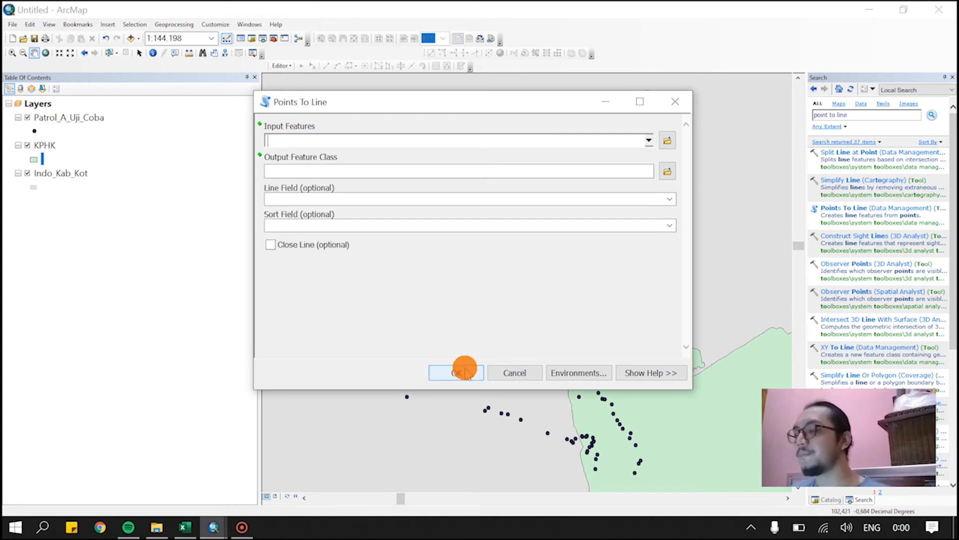
click(648, 140)
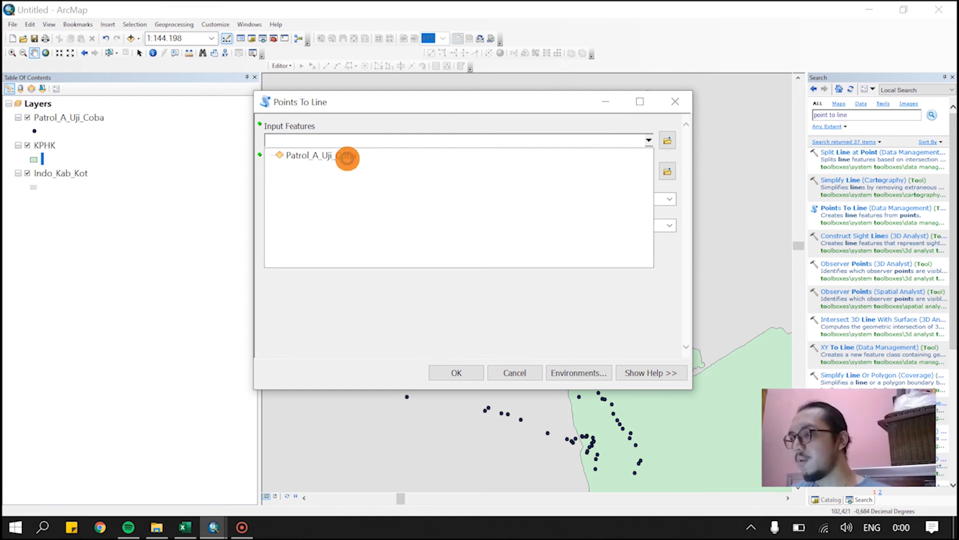
click(343, 157)
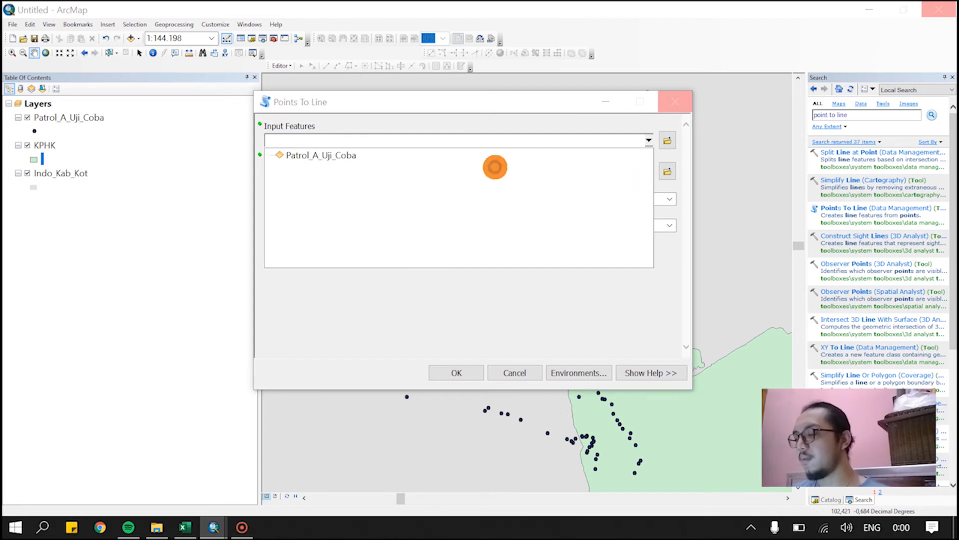
mouse_move(220, 527)
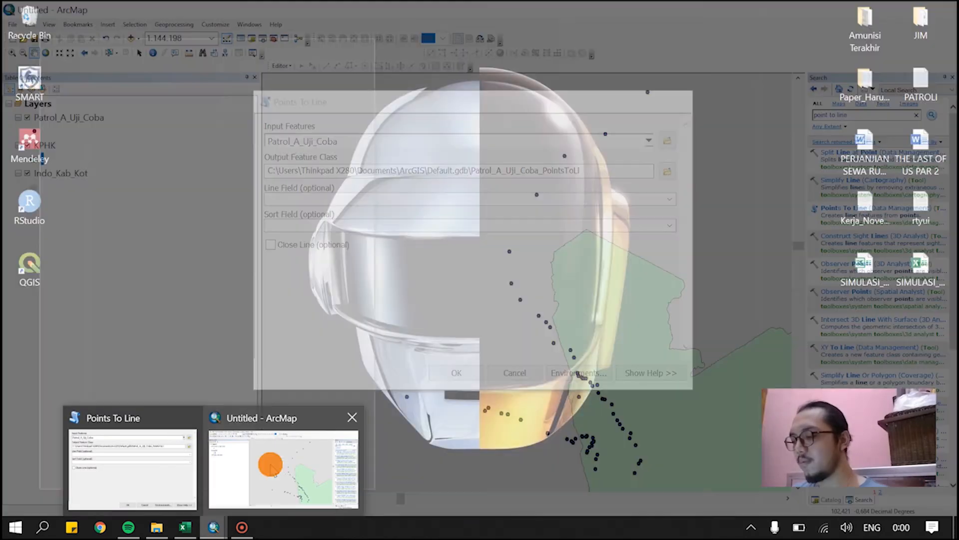
click(273, 465)
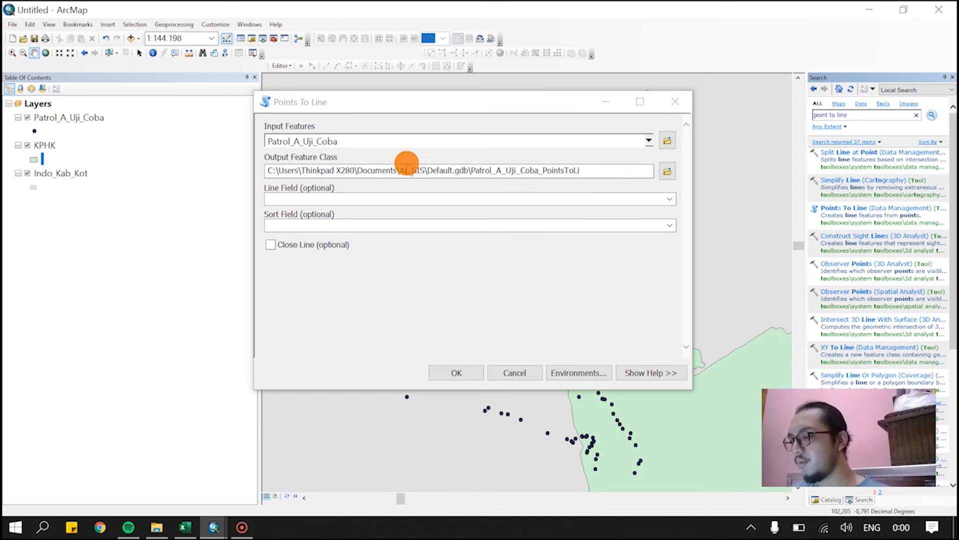
Set the output feature class to Garis_Patrol_A_Uji_Coba in the Z_Random folder and run Points To Line
click(667, 175)
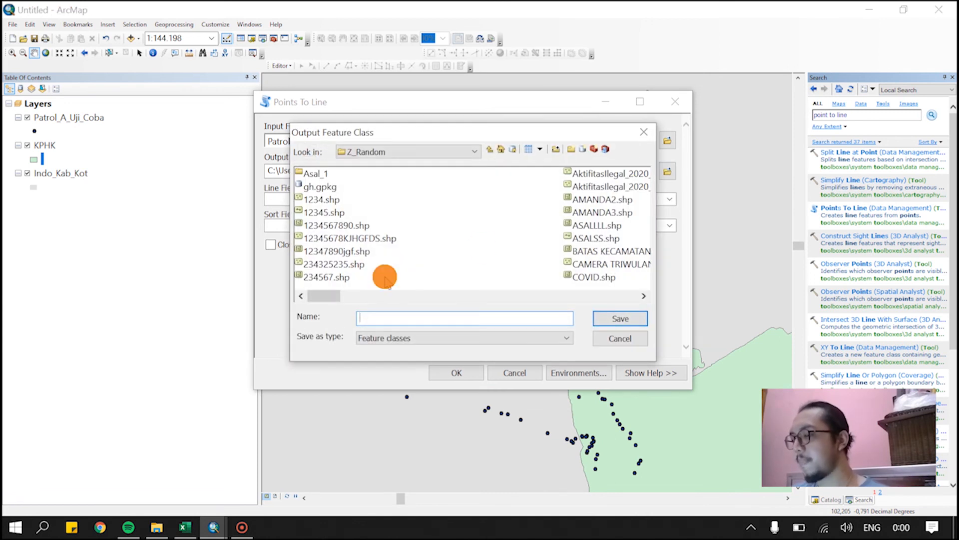
click(384, 320)
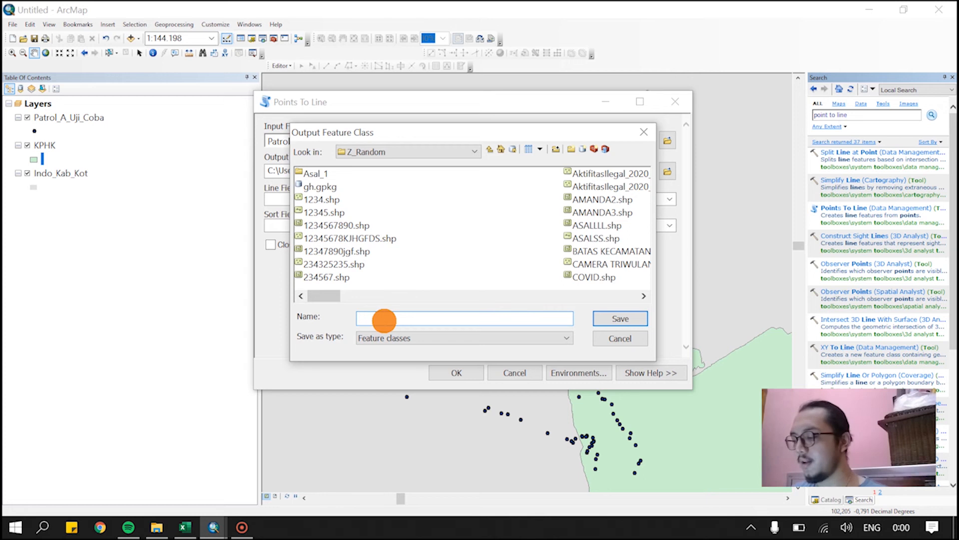
text(Gar)
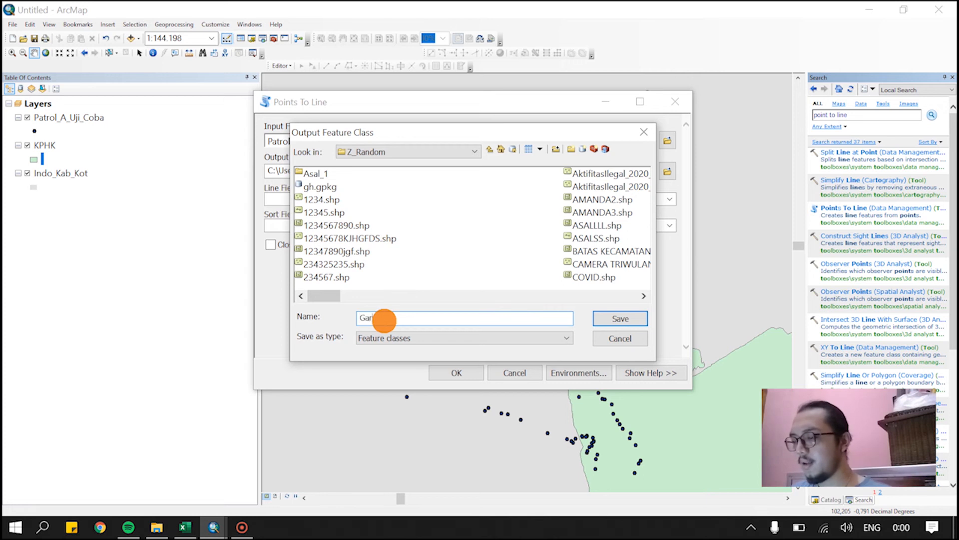
text(is_Patrol)
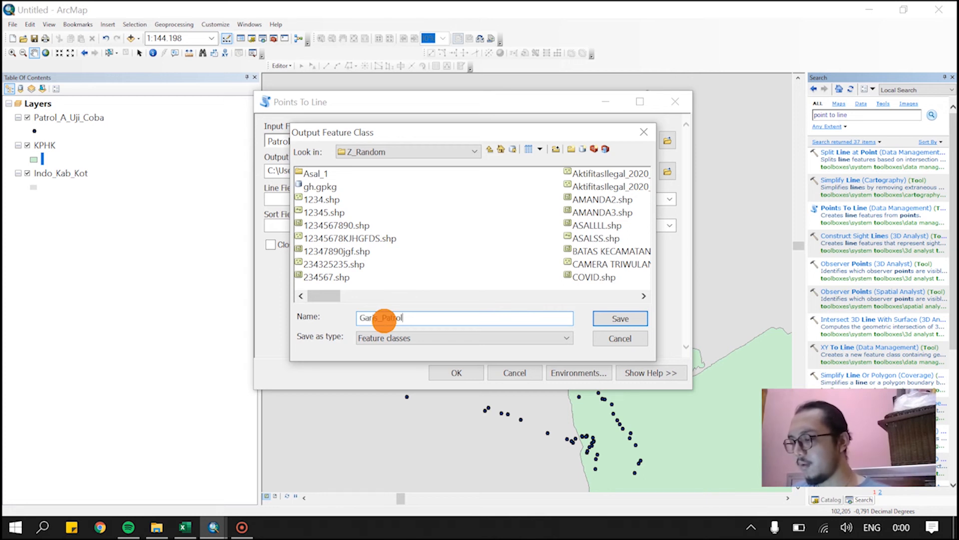
text(_A)
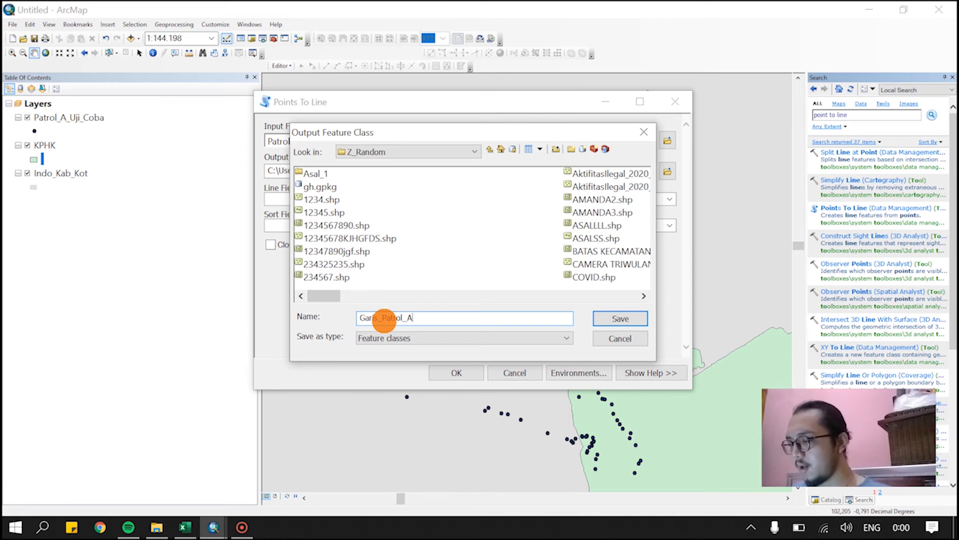
text(_Uji_Coba)
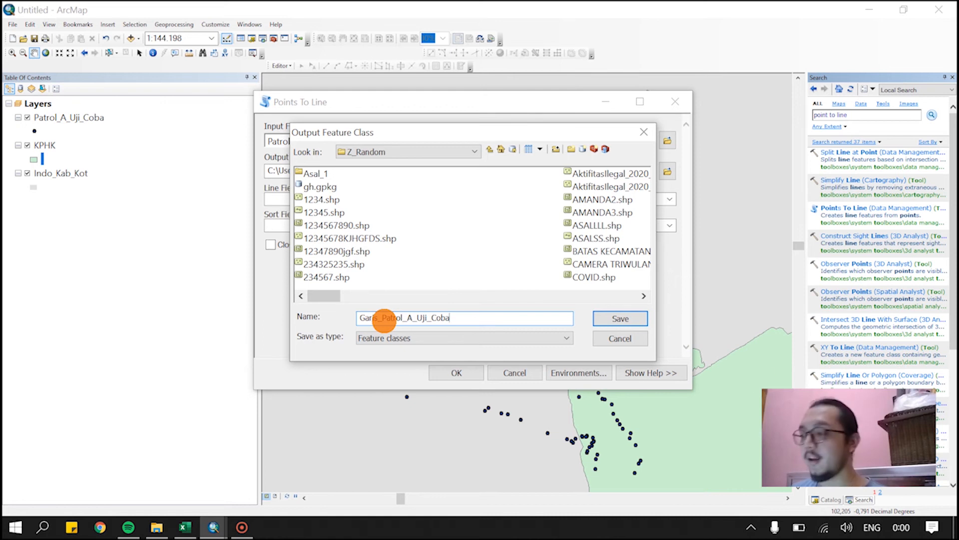
click(621, 318)
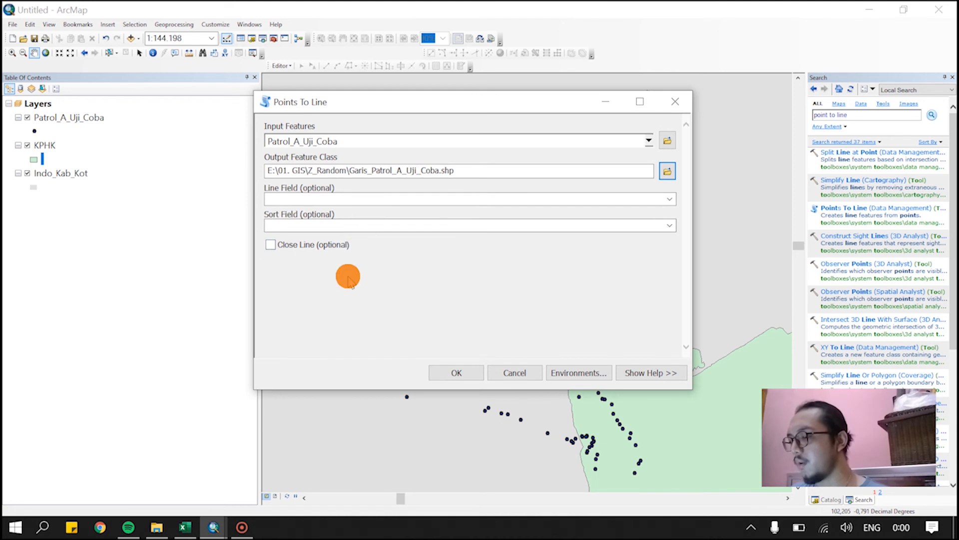
click(456, 384)
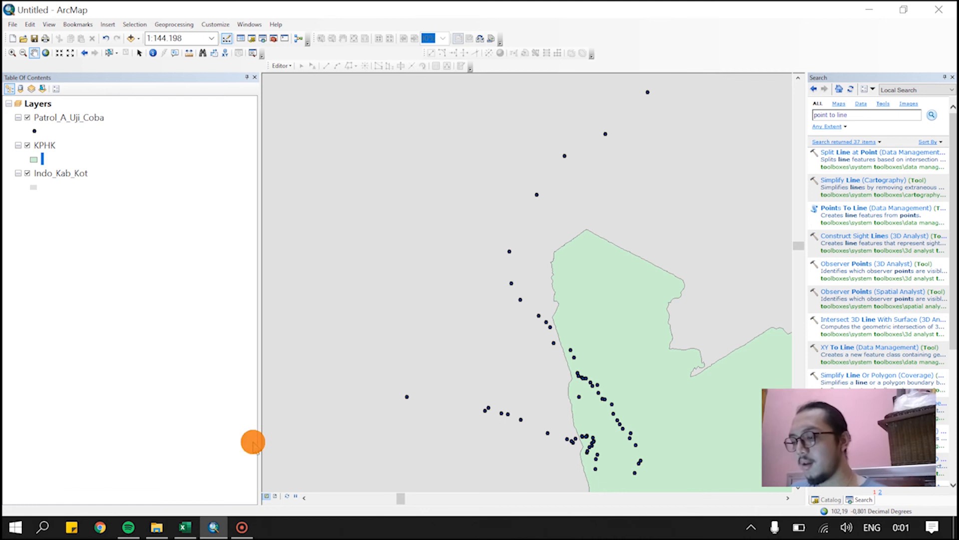
Switch to Excel and insert a scatter chart with smooth lines and markers from cells A1:B65 of the PATROL_A sheet
click(185, 528)
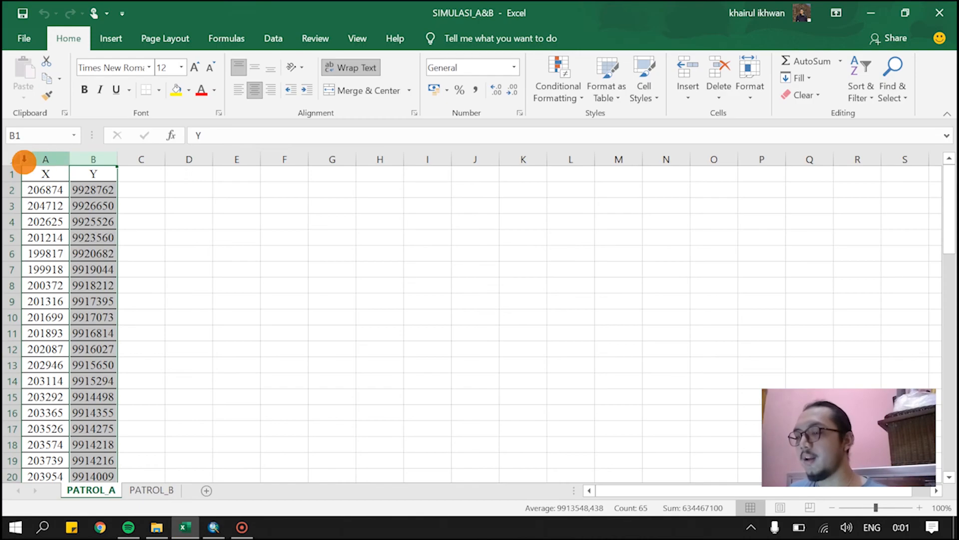
drag(44, 173, 100, 448)
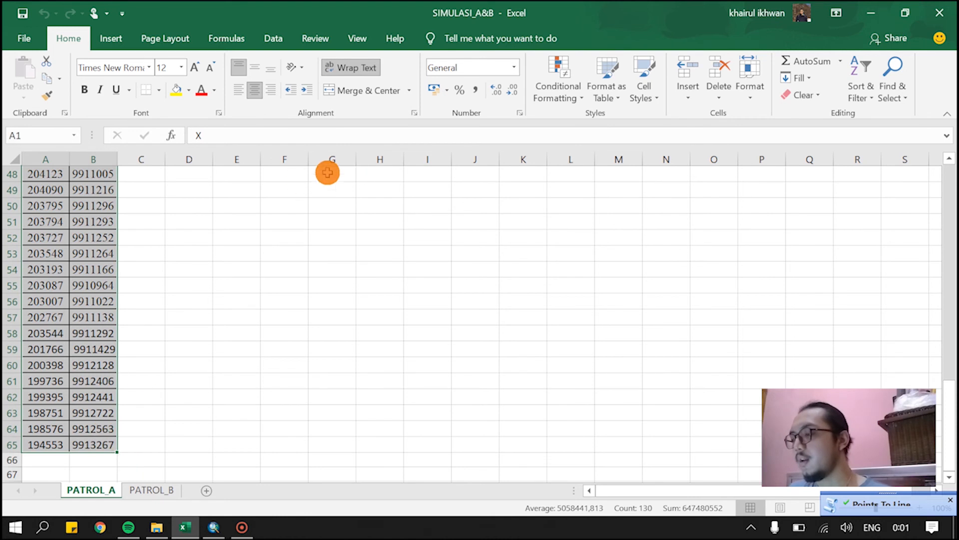
scroll(289, 170, up, 5)
scroll(118, 382, up, 10)
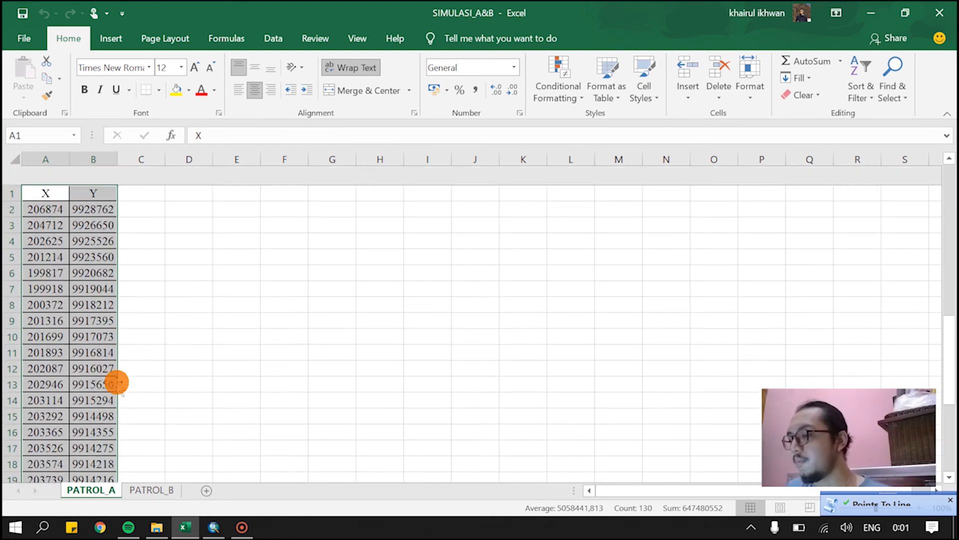
click(108, 39)
click(474, 95)
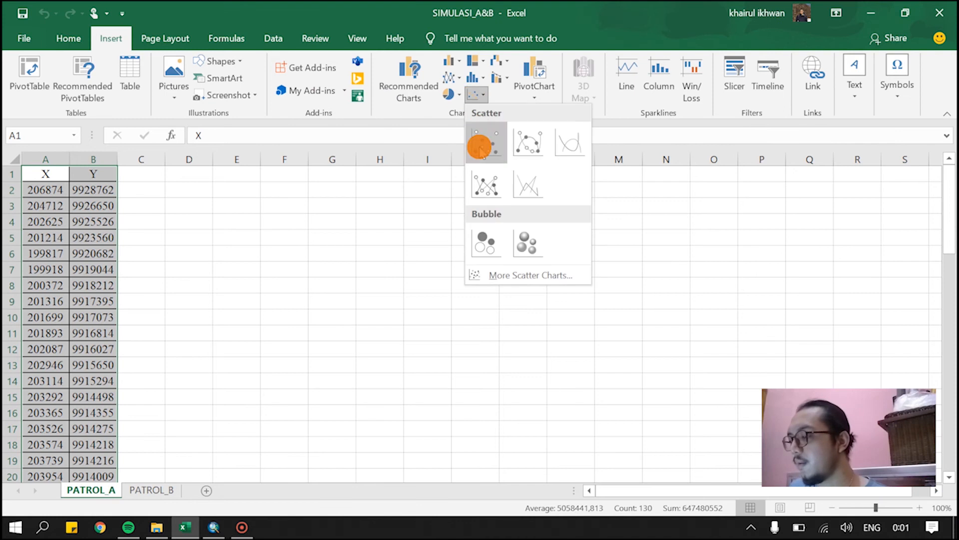
click(526, 140)
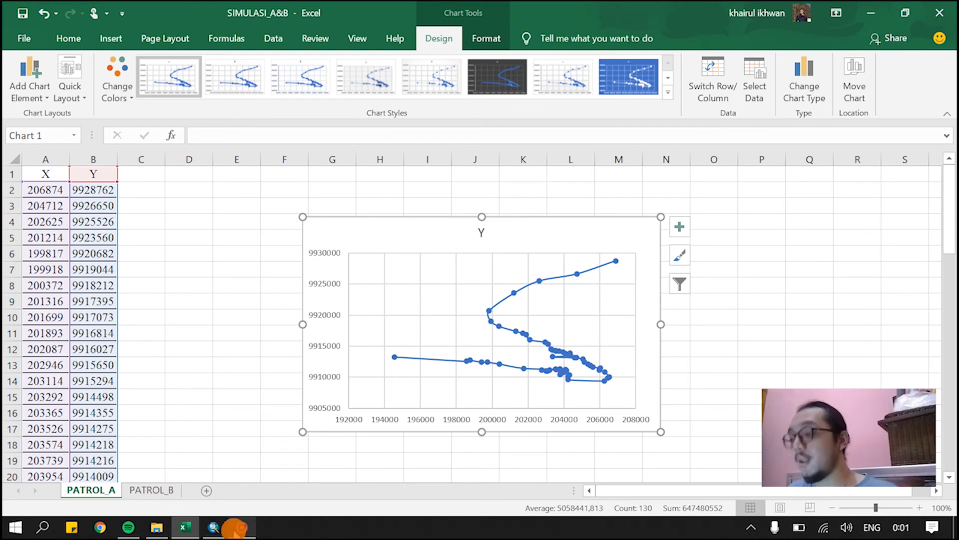
Switch to ArcMap, hide the Patrol_A_Uji_Coba point layer and compare the Garis_Patrol_A_Uji_Coba line with the Excel scatter chart
click(215, 527)
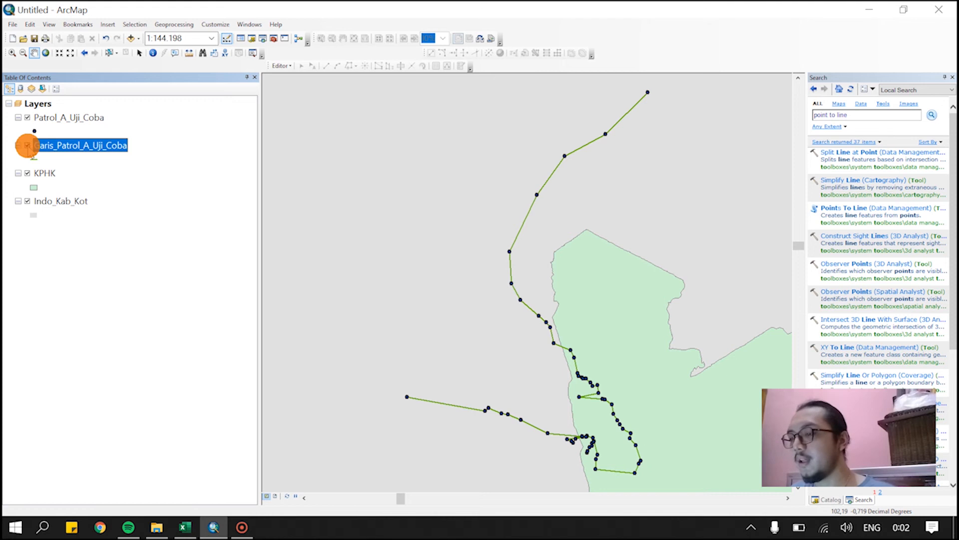
click(27, 117)
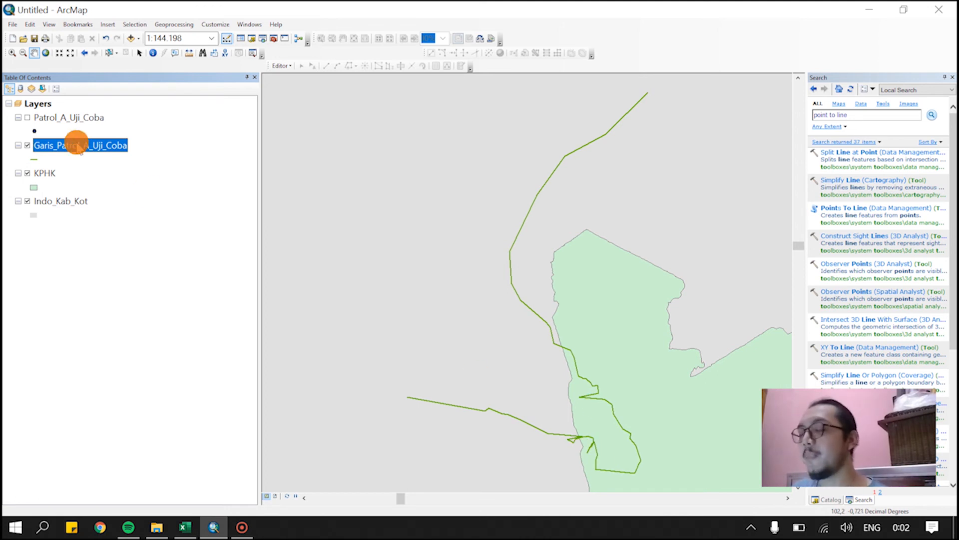
click(188, 527)
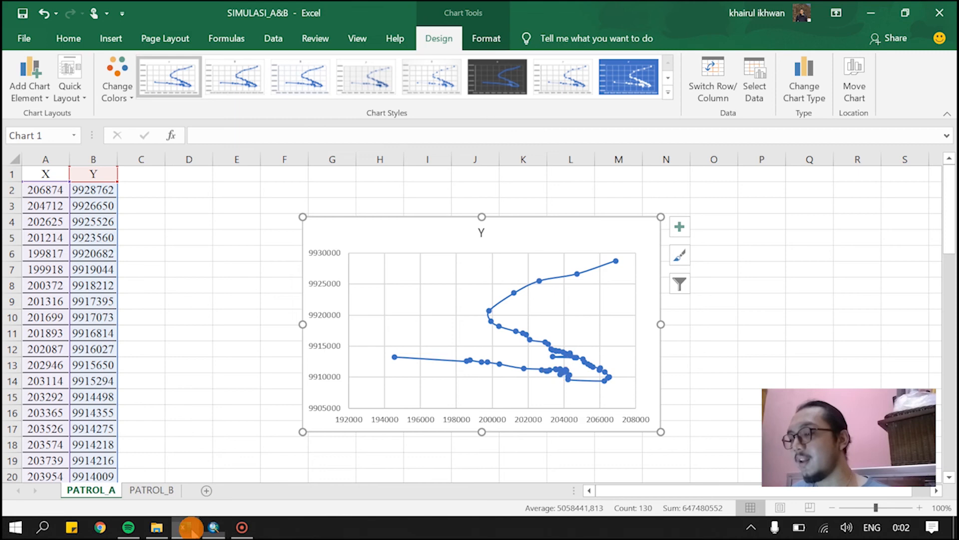
click(552, 356)
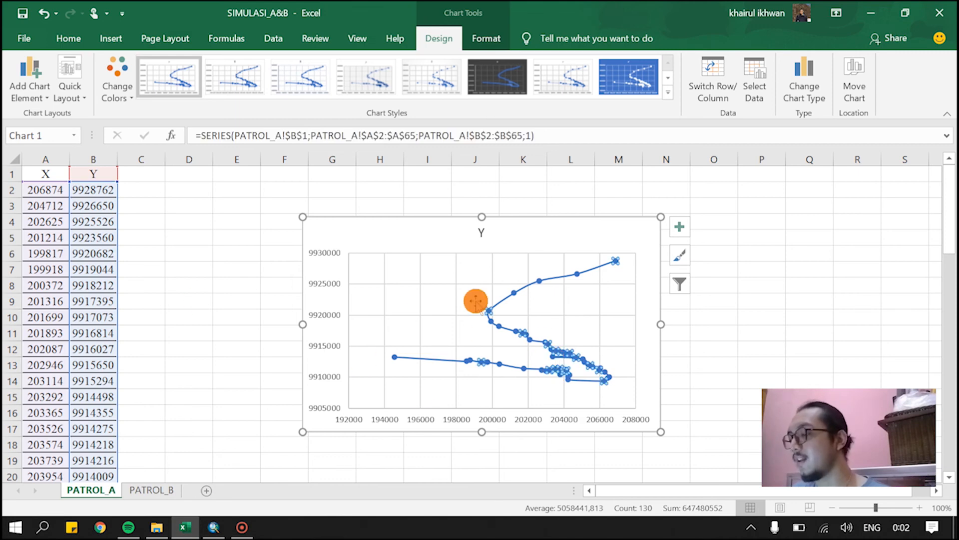
click(213, 527)
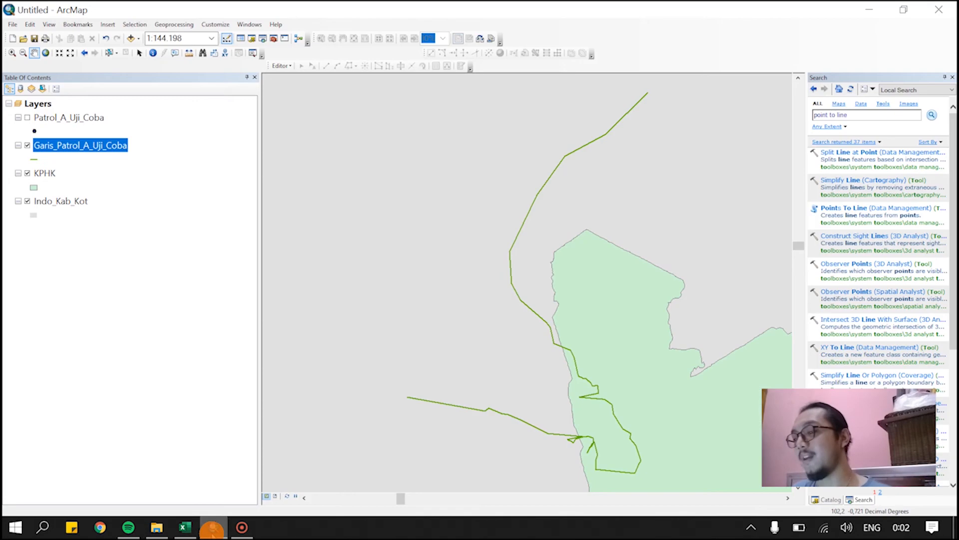
right_click(64, 148)
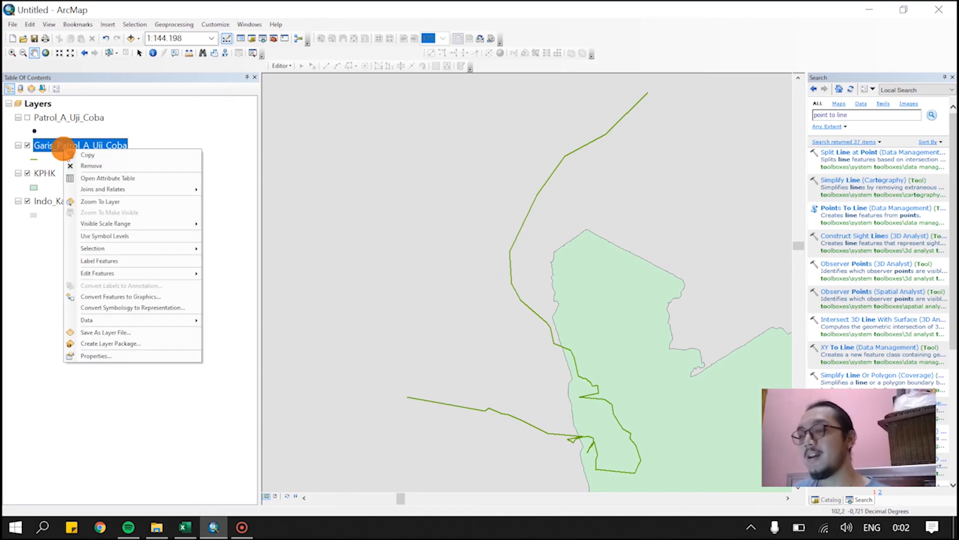
click(8, 282)
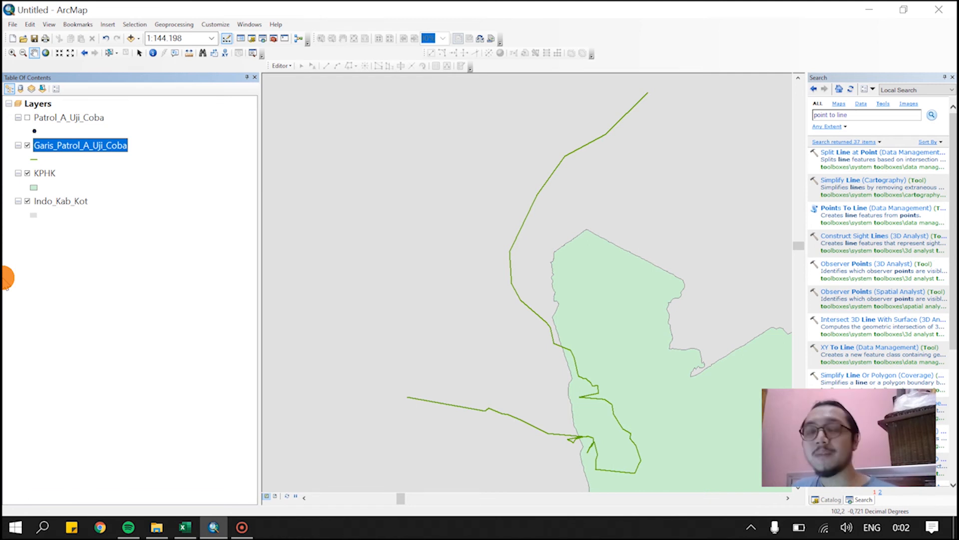
click(19, 523)
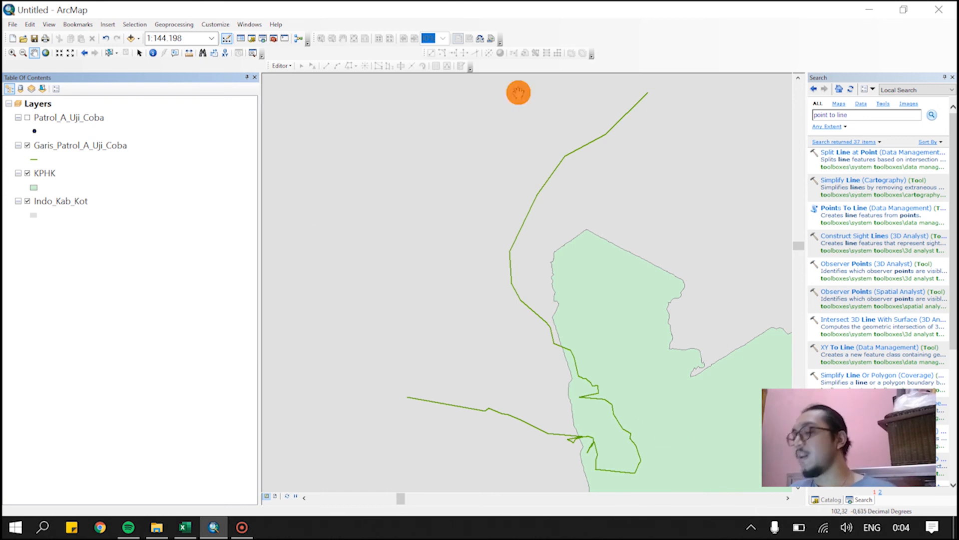
Switch to Excel and insert a scatter chart with smooth lines and markers from cells A1:B121 of the PATROL_B sheet
click(186, 527)
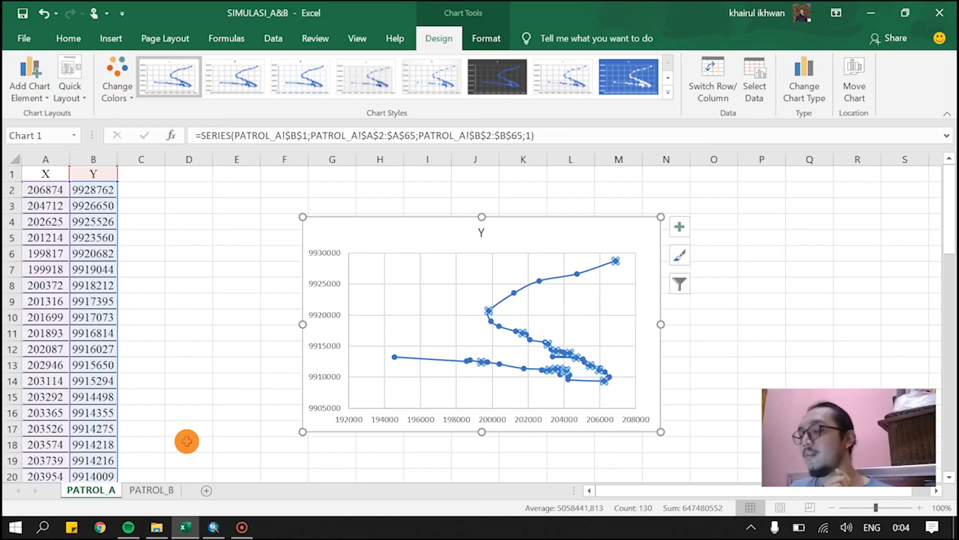
click(152, 489)
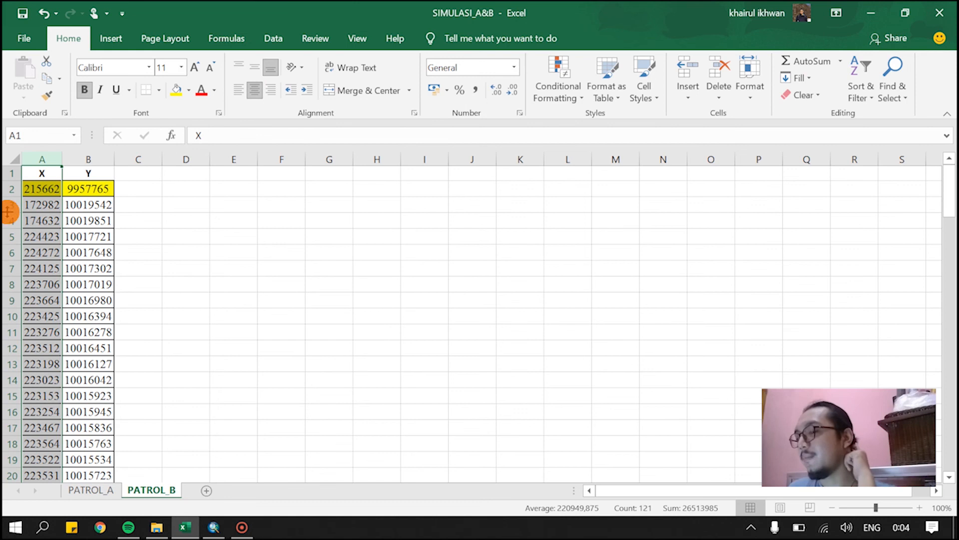
click(35, 172)
drag(40, 161, 65, 165)
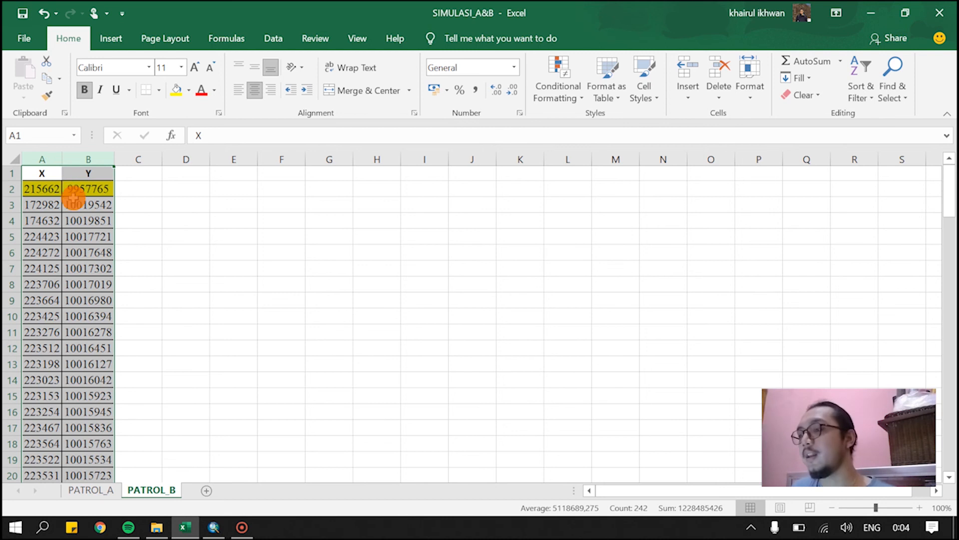
click(45, 172)
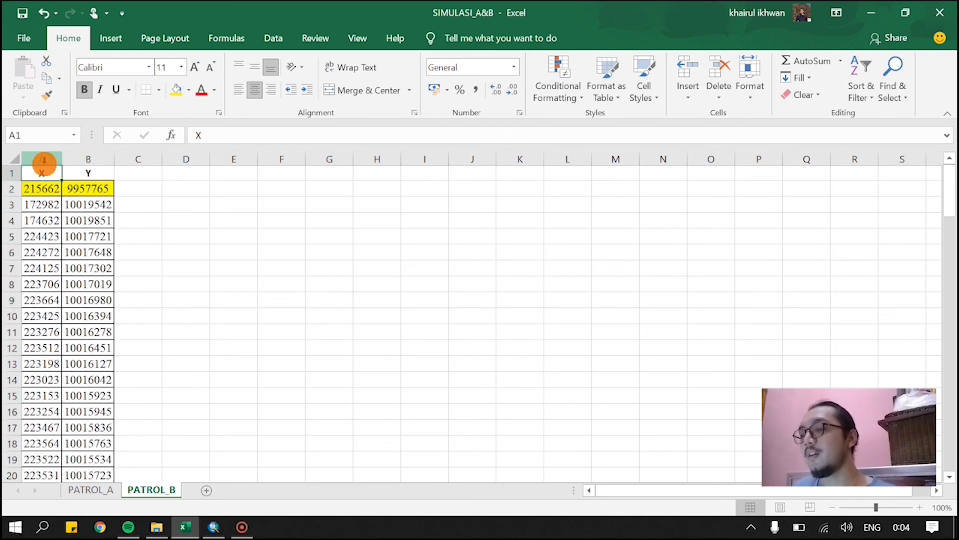
drag(45, 150, 86, 159)
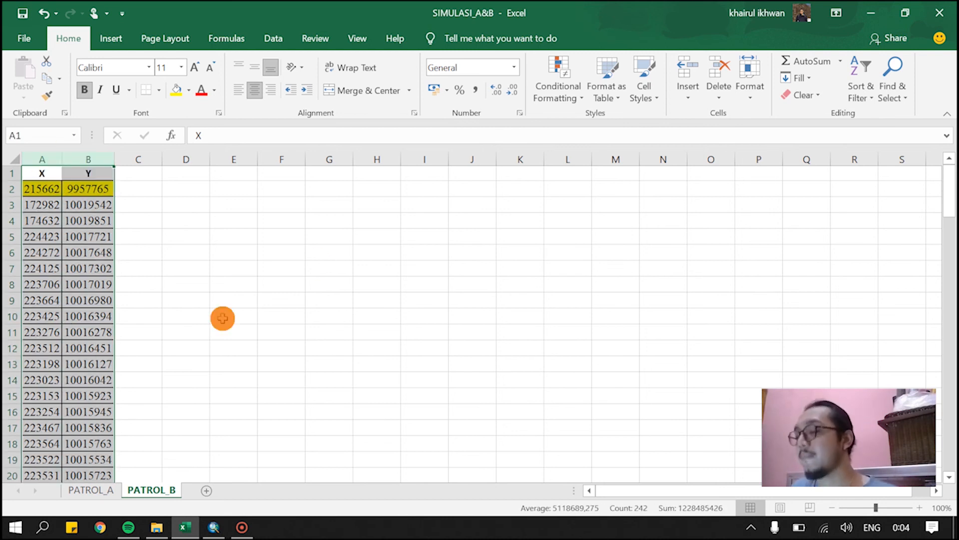
click(46, 188)
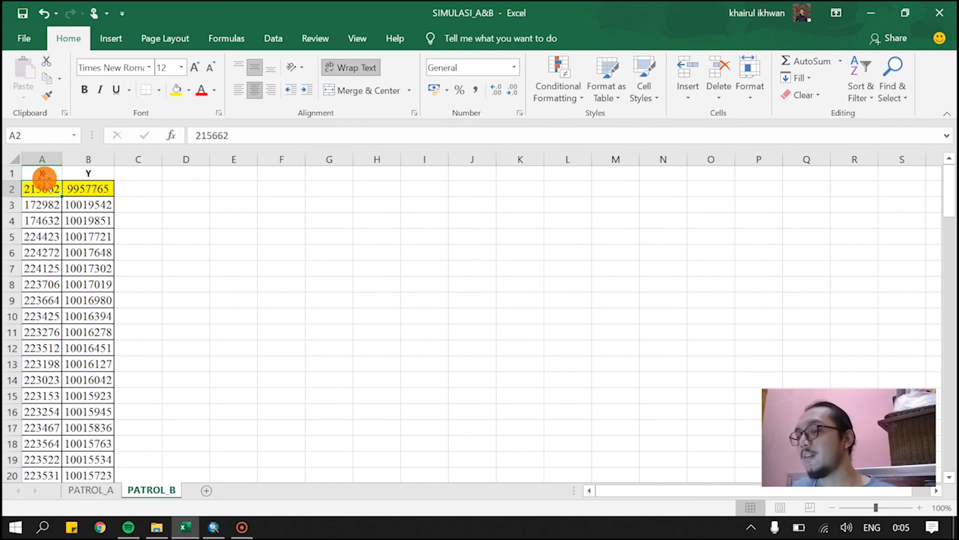
drag(40, 173, 80, 380)
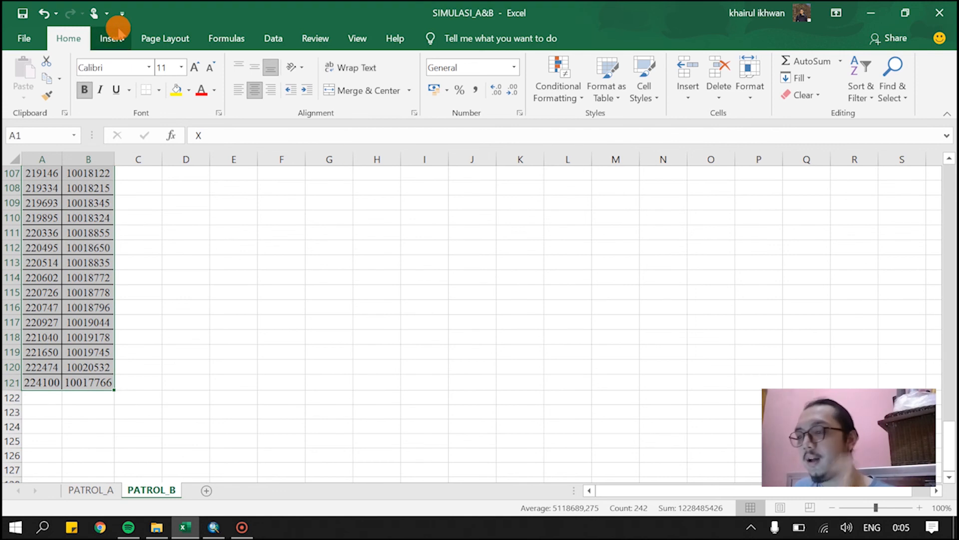
click(118, 31)
click(472, 95)
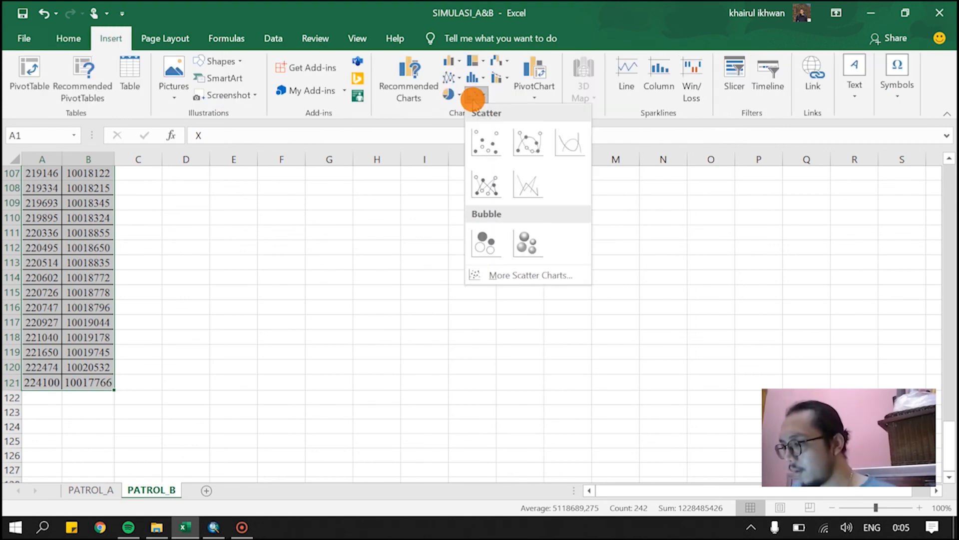
click(531, 150)
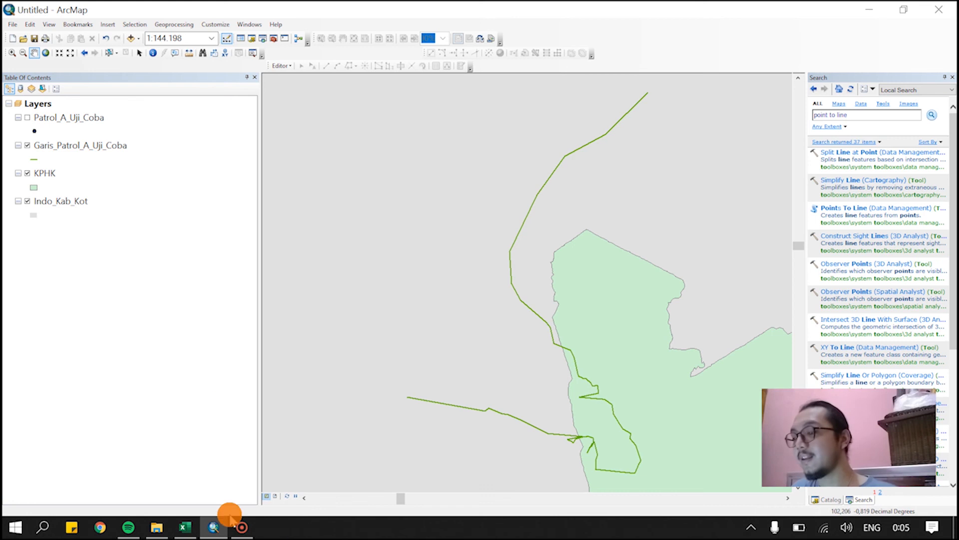
Return to Excel and delete the yellow-highlighted coordinate row 2 from the PATROL_B sheet
click(190, 526)
scroll(269, 356, up, 10)
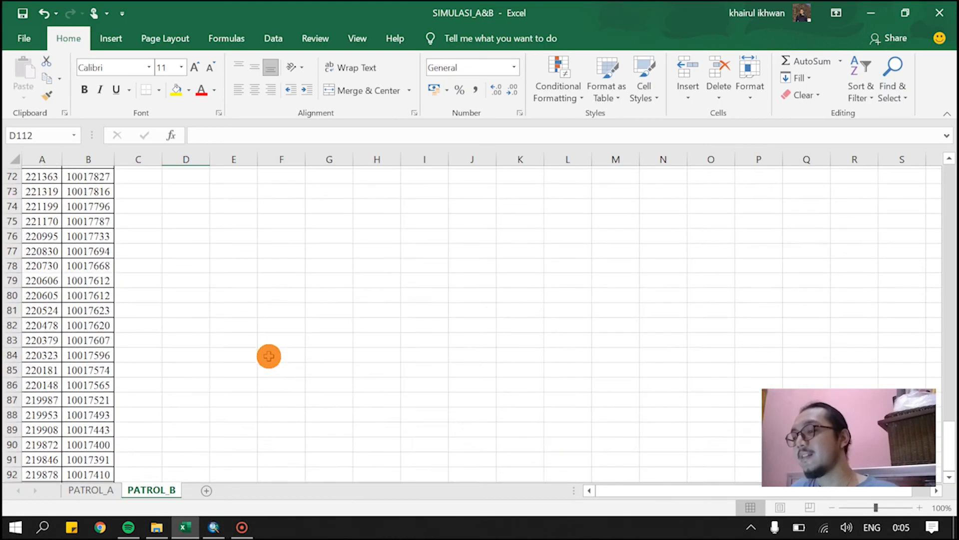
scroll(55, 193, up, 20)
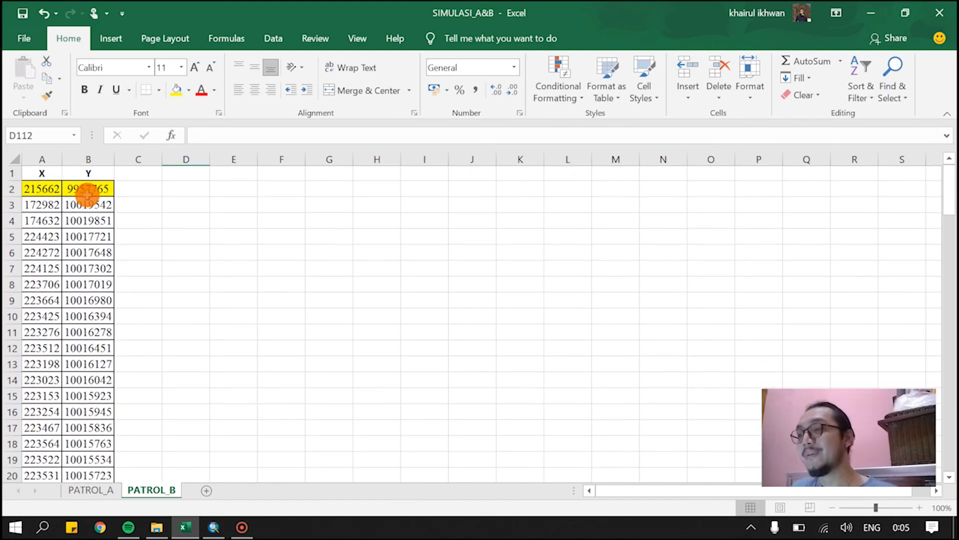
drag(88, 193, 42, 189)
key(Delete)
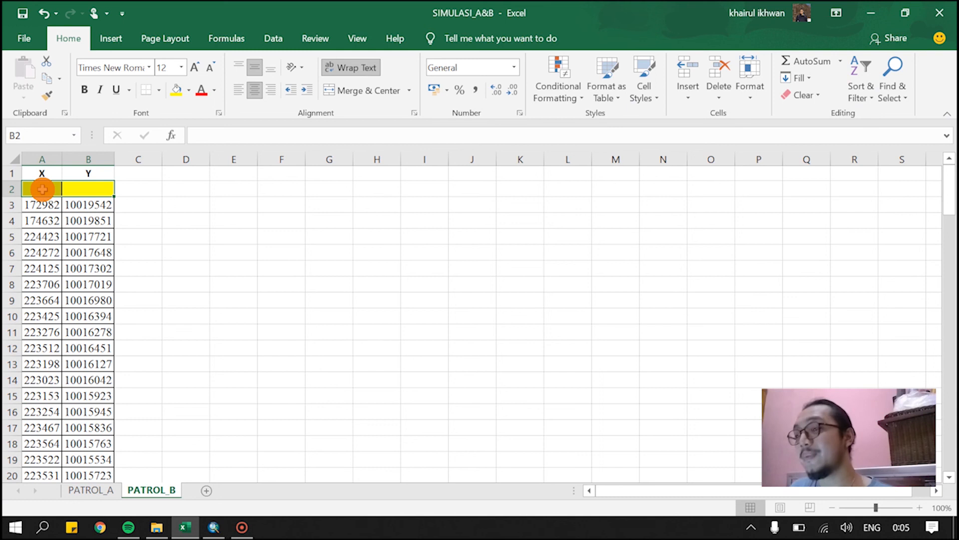
right_click(11, 189)
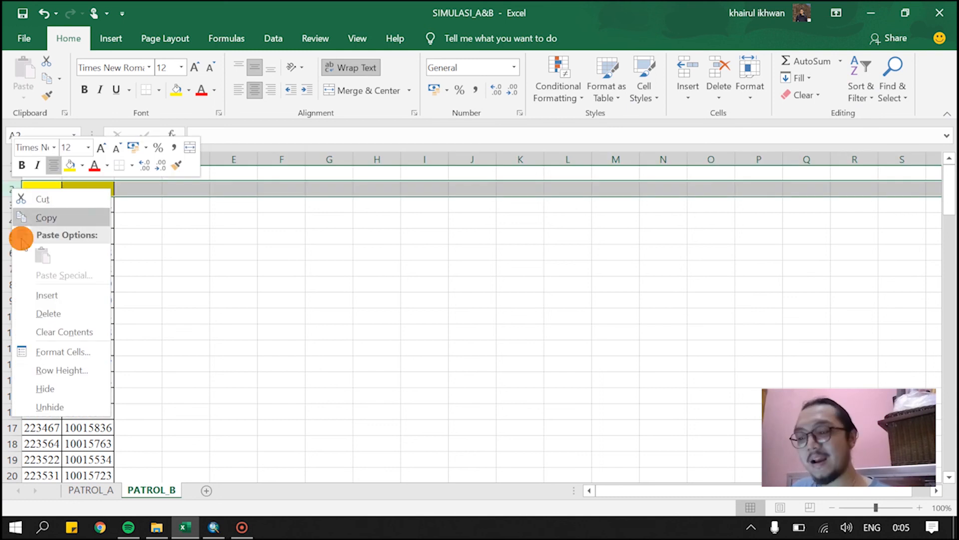
click(35, 313)
Review the remaining PATROL_B coordinates in A1:B120 and the shape of their scatter chart
scroll(283, 344, down, 4)
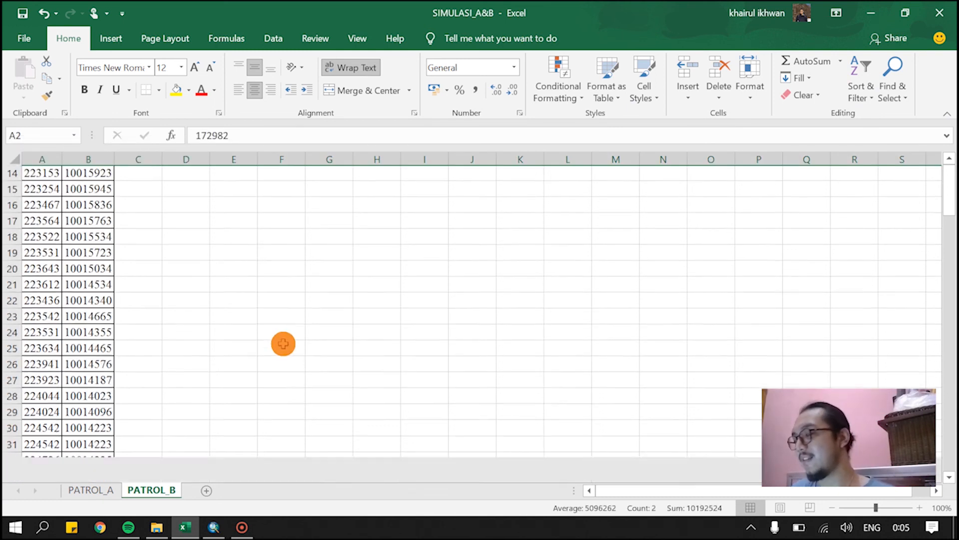
scroll(283, 343, down, 13)
scroll(282, 343, up, 17)
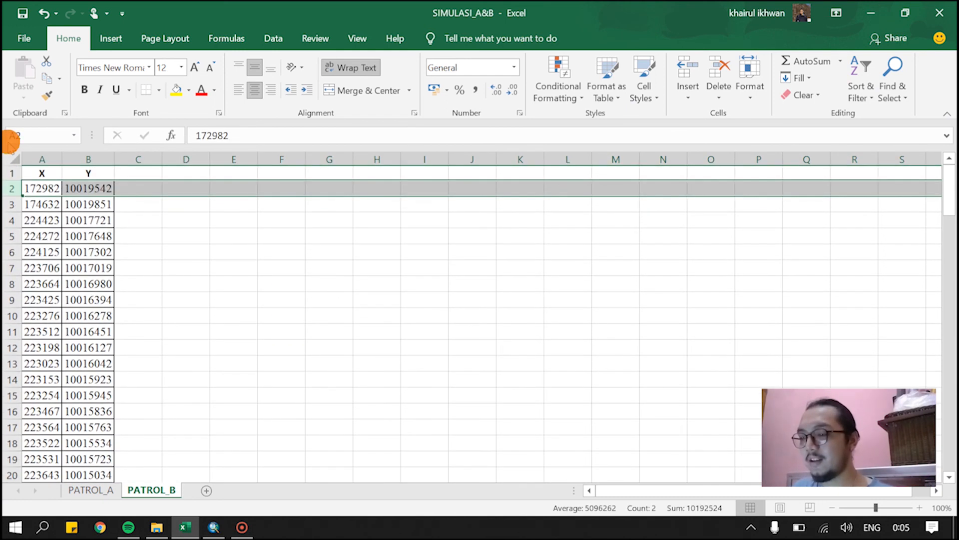
drag(35, 173, 78, 436)
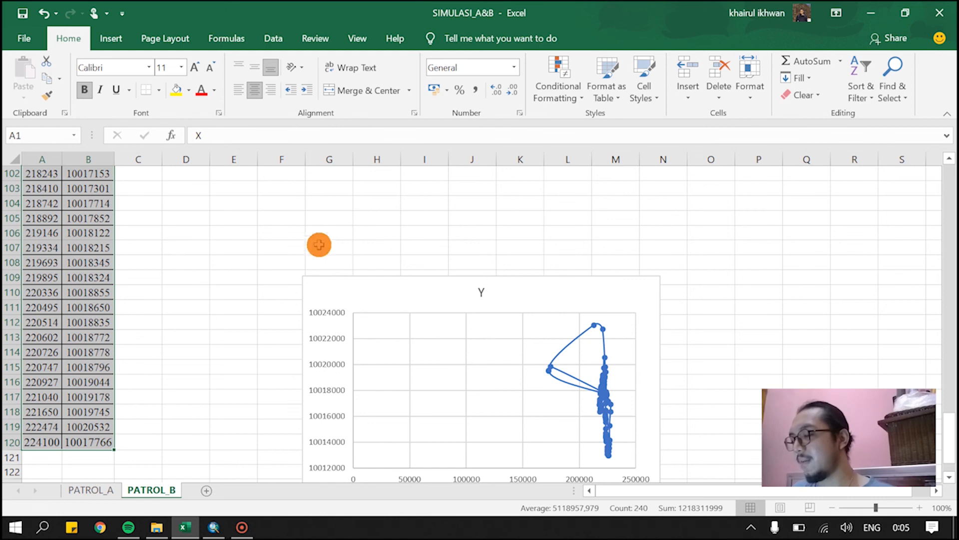
click(294, 242)
scroll(294, 242, up, 20)
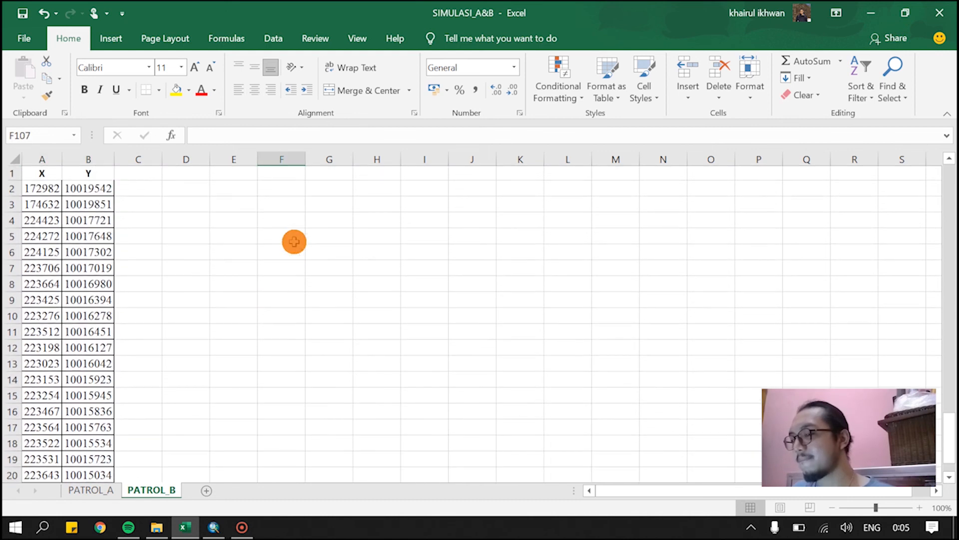
Switch to ArcMap and add the PATROL_B$ table from SIMULASI_A&B.xls in the catalog to the map layers
click(210, 527)
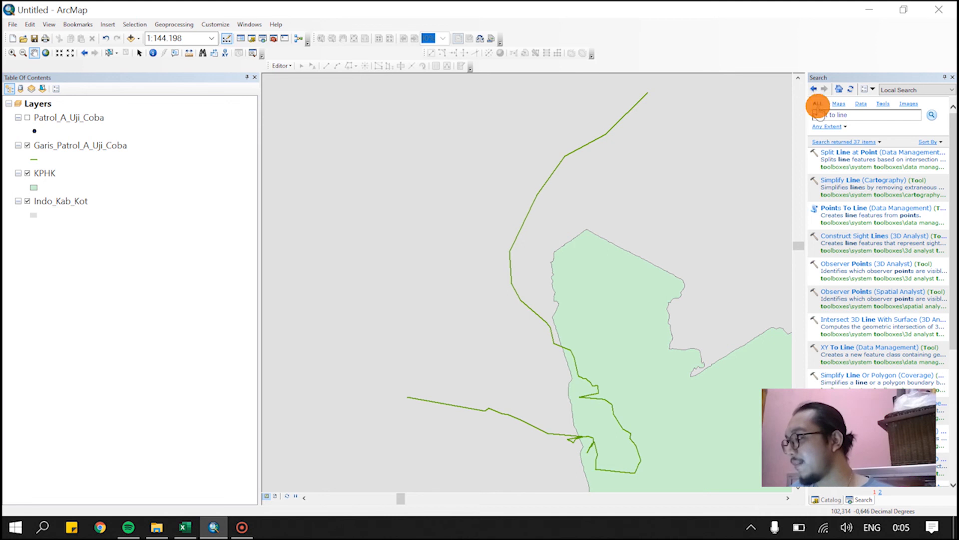
click(827, 497)
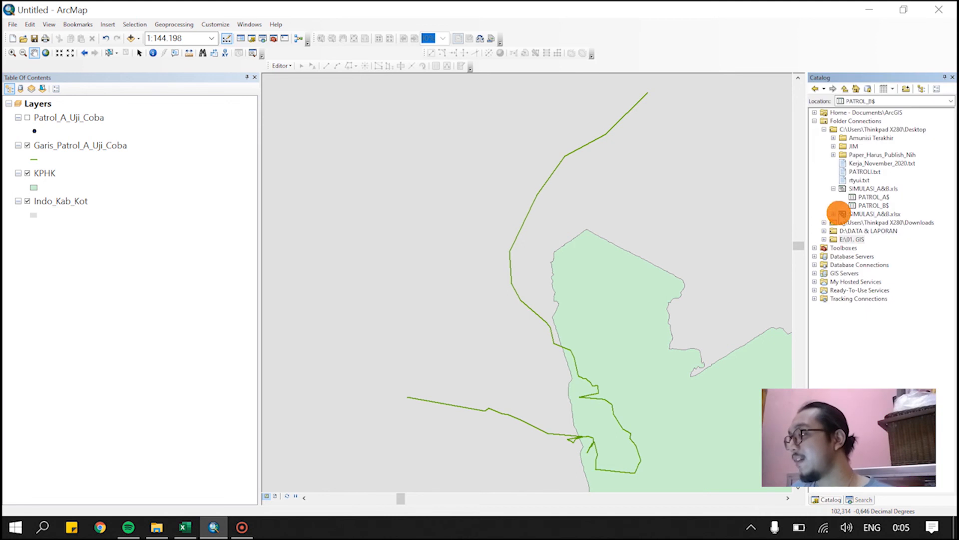
click(861, 205)
drag(861, 202, 186, 257)
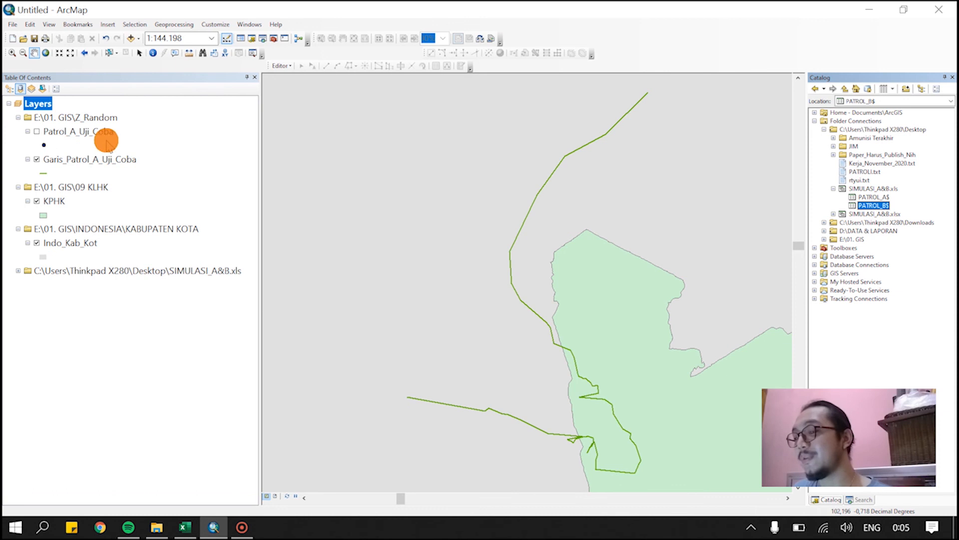
Display the PATROL_B$ table as XY data with fields X and Y, accepting the GCS_WGS_1984 coordinate system
click(18, 271)
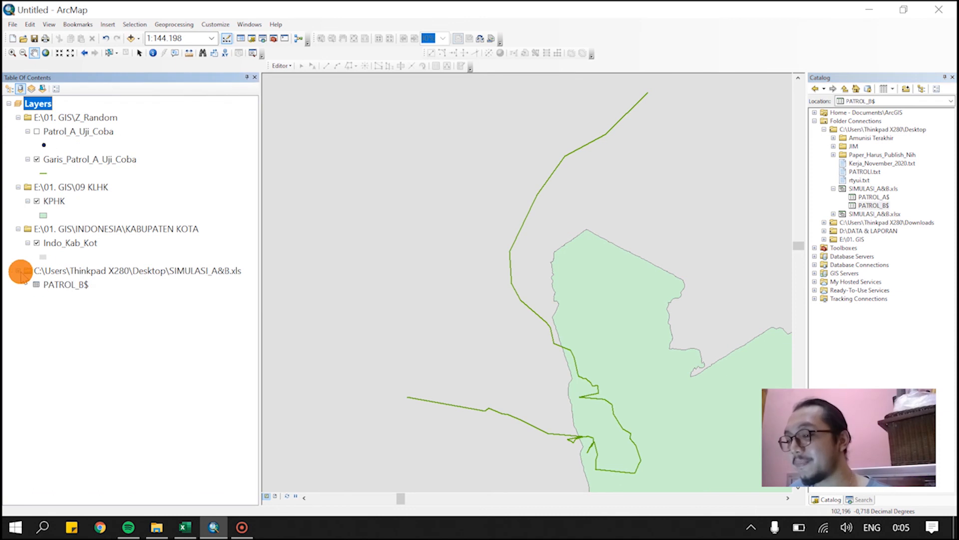
right_click(47, 284)
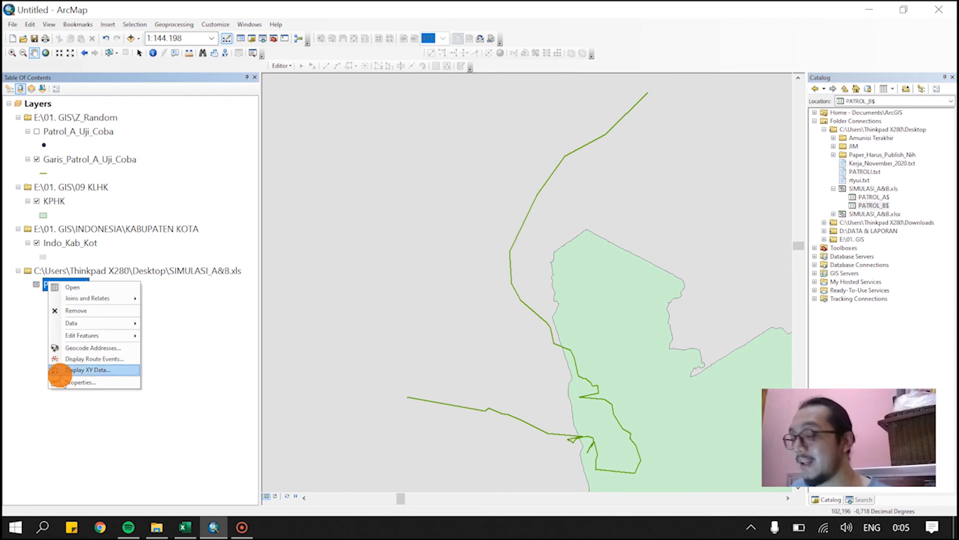
click(59, 370)
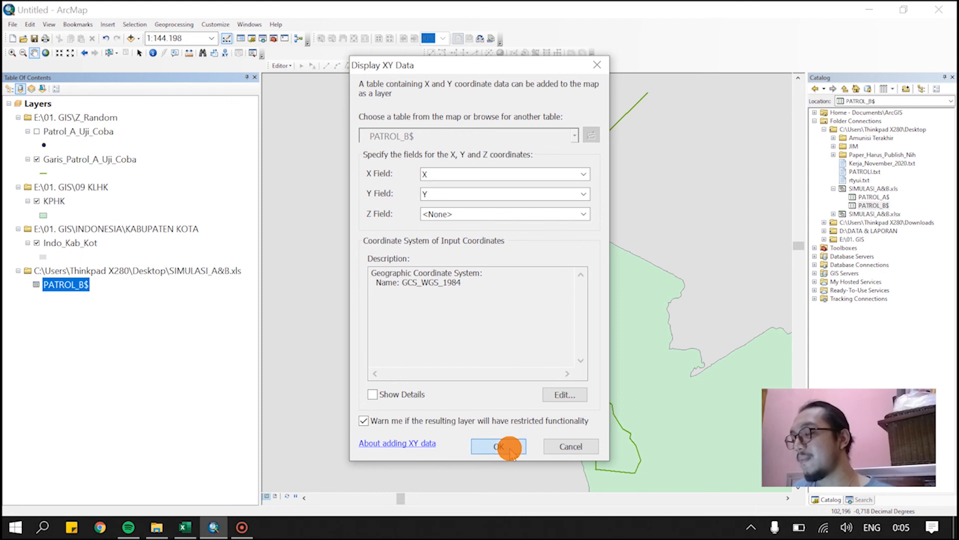
click(510, 448)
click(522, 346)
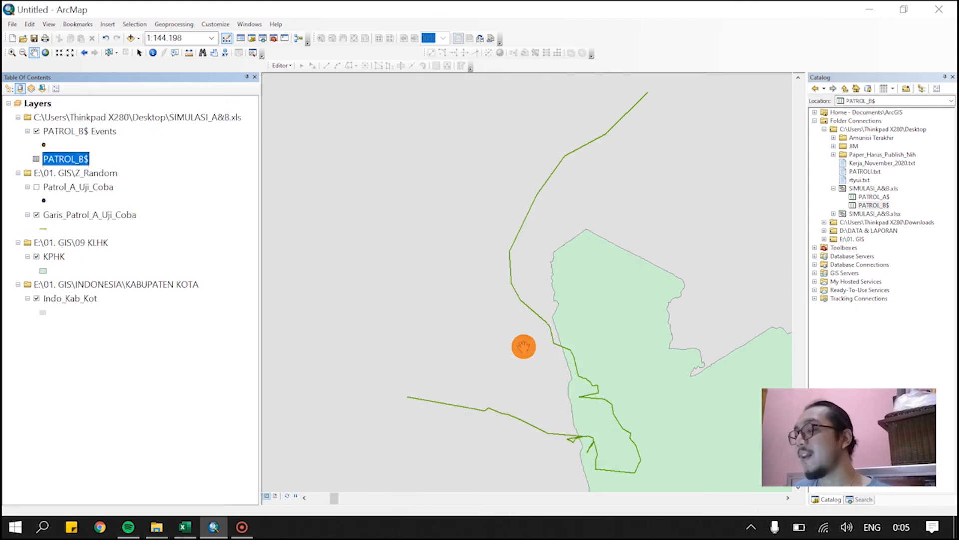
Zoom to the PATROL_B$ Events layer and open the coordinate system settings of its XY data source
right_click(59, 132)
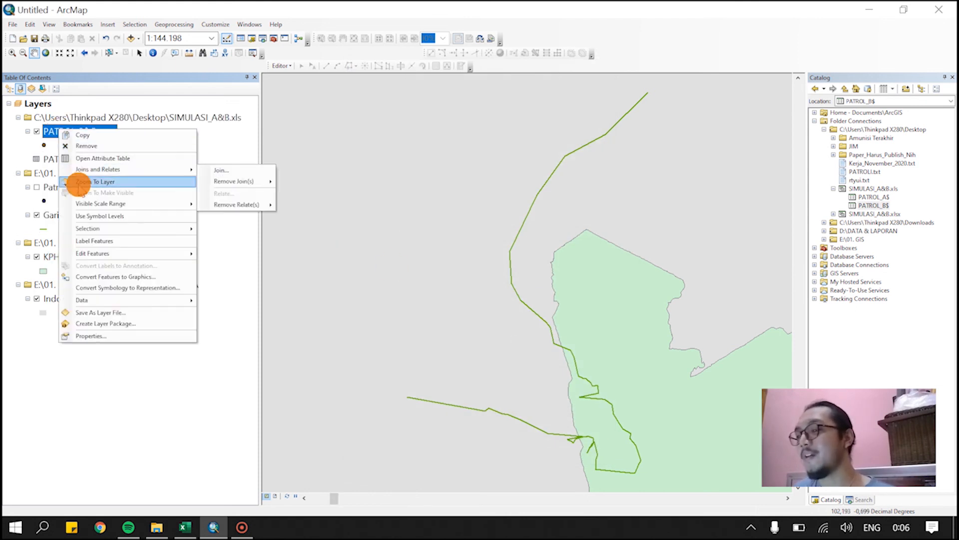
click(77, 183)
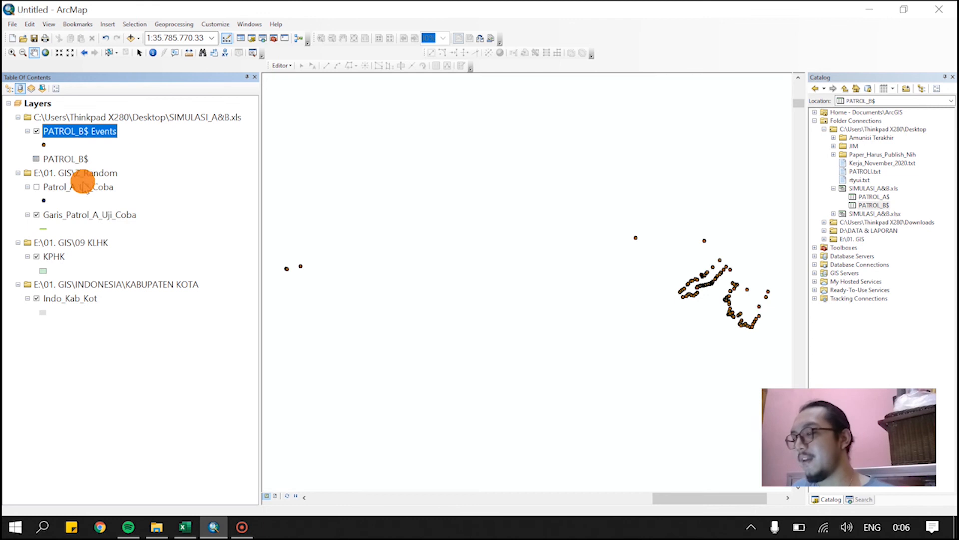
right_click(78, 134)
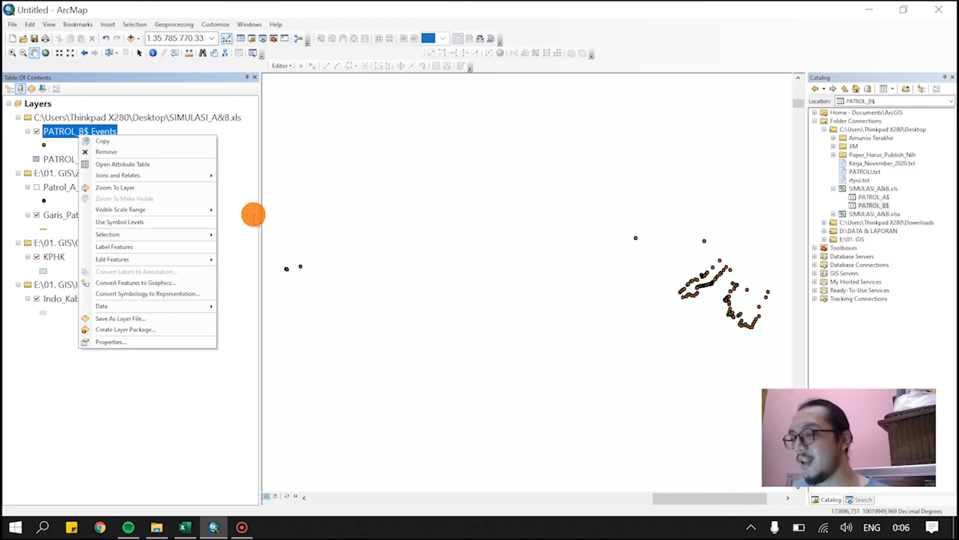
click(106, 344)
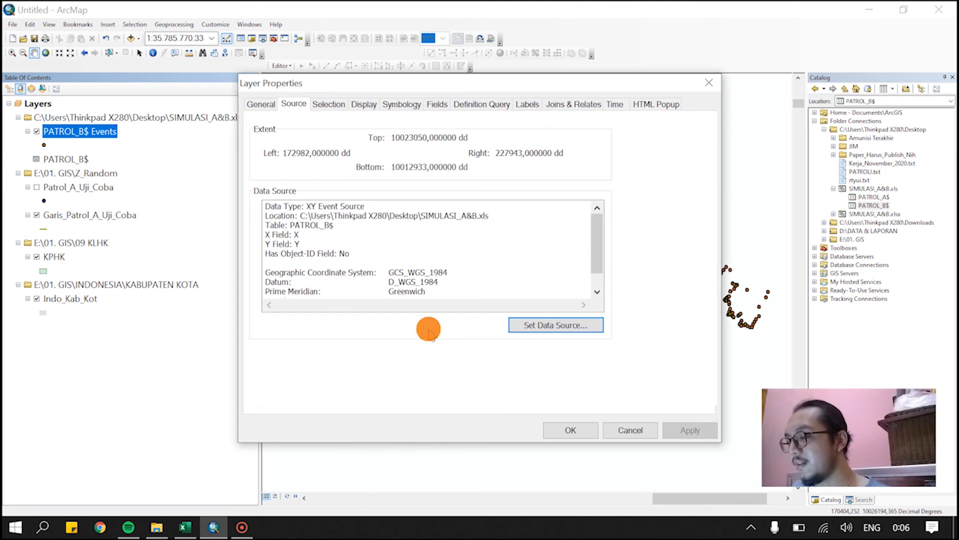
click(562, 326)
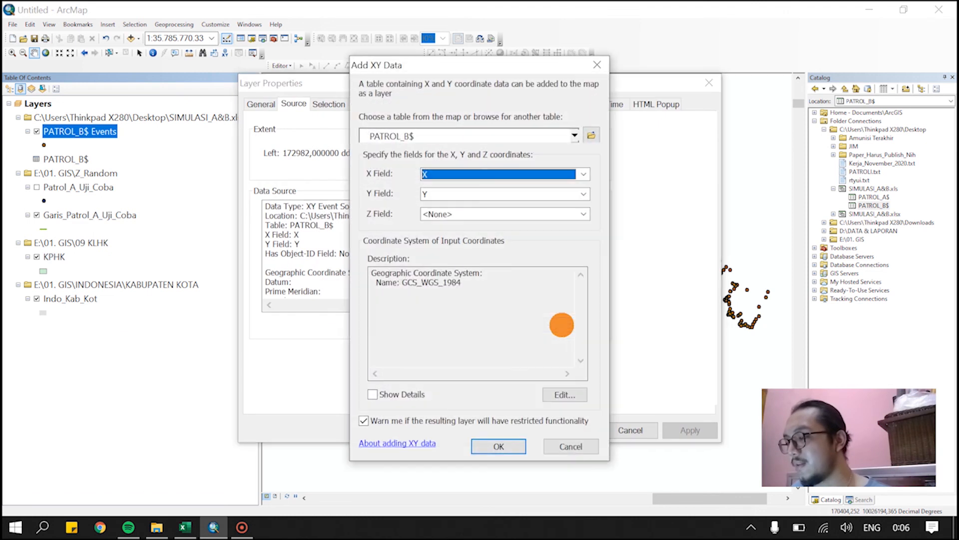
click(565, 397)
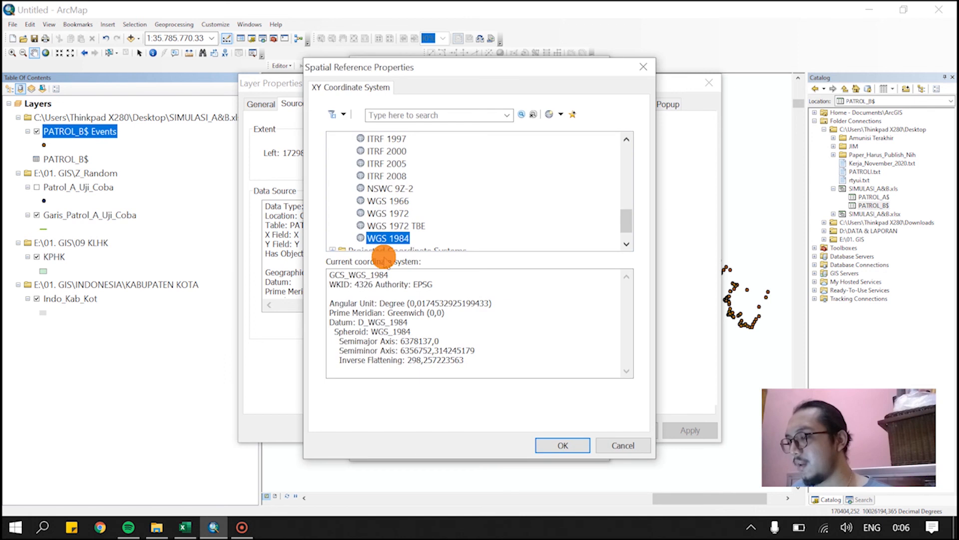
Choose the projected coordinate system WGS 1984 UTM Zone 48S in the southern hemisphere for the PATROL_B$ input coordinates
scroll(625, 230, down, 1)
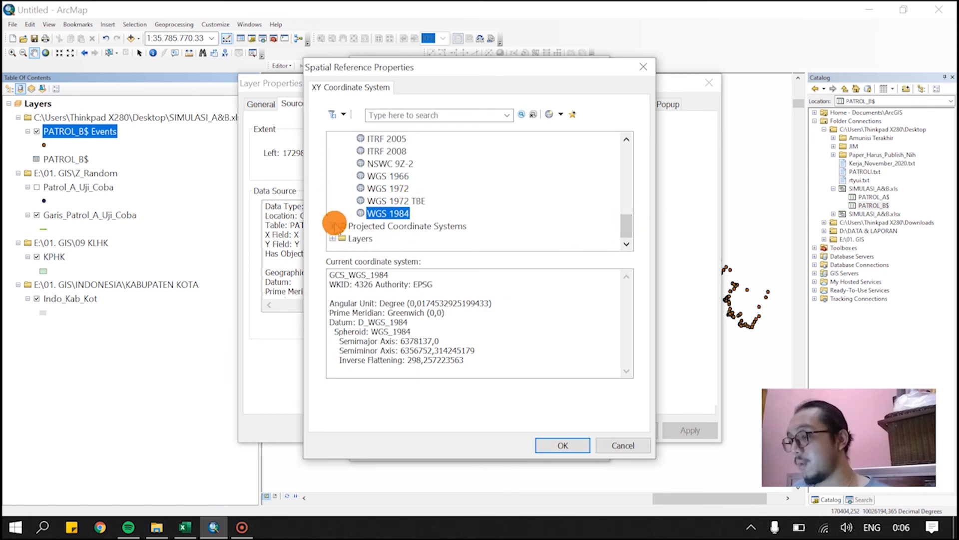
click(333, 225)
scroll(340, 239, down, 2)
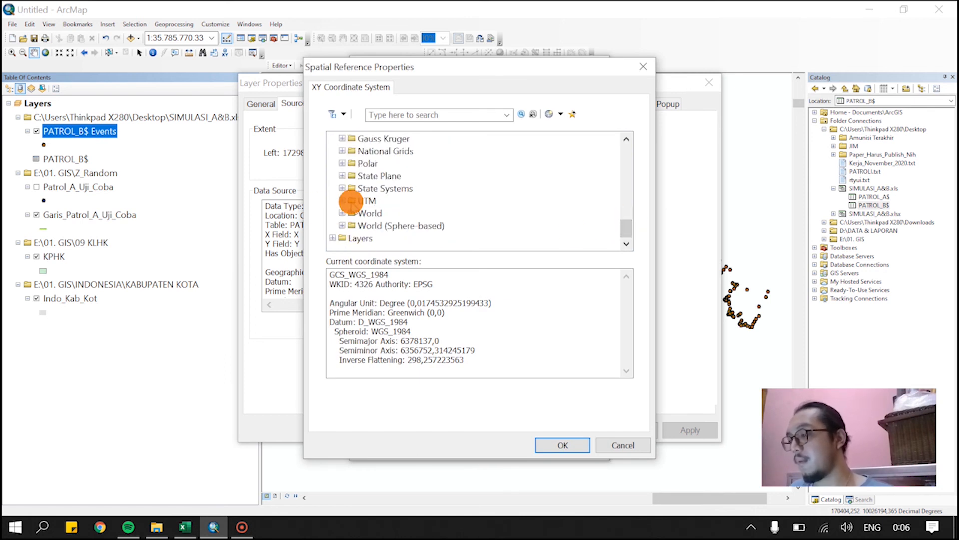
click(344, 201)
scroll(348, 201, down, 2)
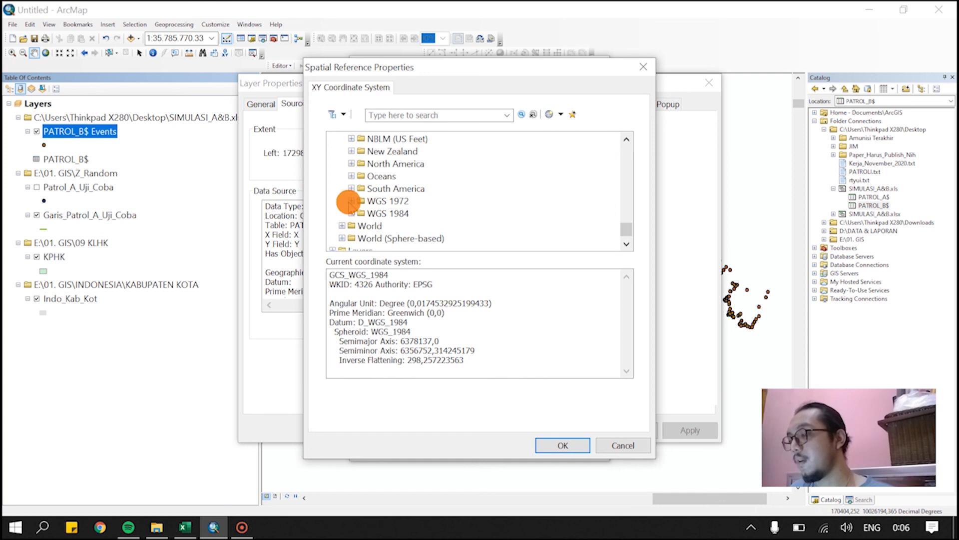
click(351, 213)
scroll(362, 220, down, 1)
click(360, 210)
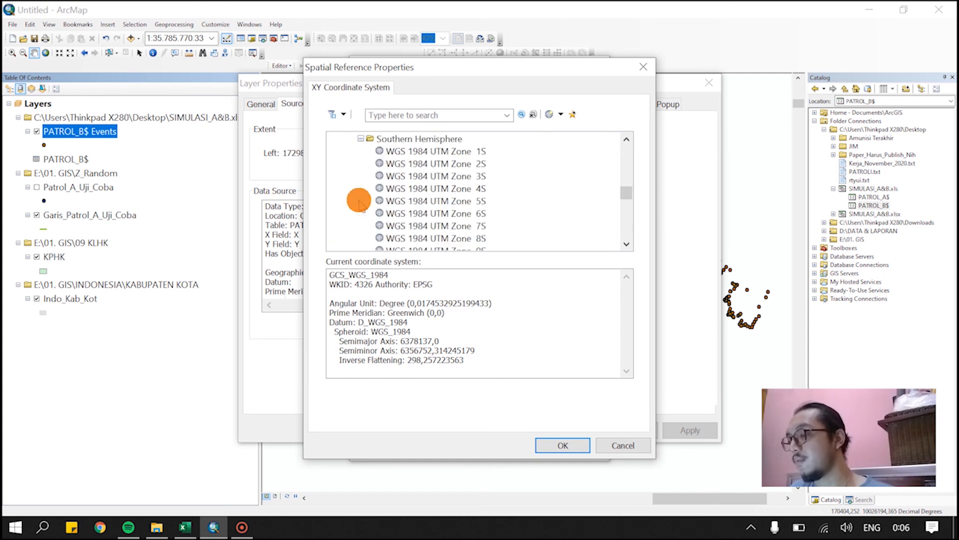
scroll(370, 205, down, 13)
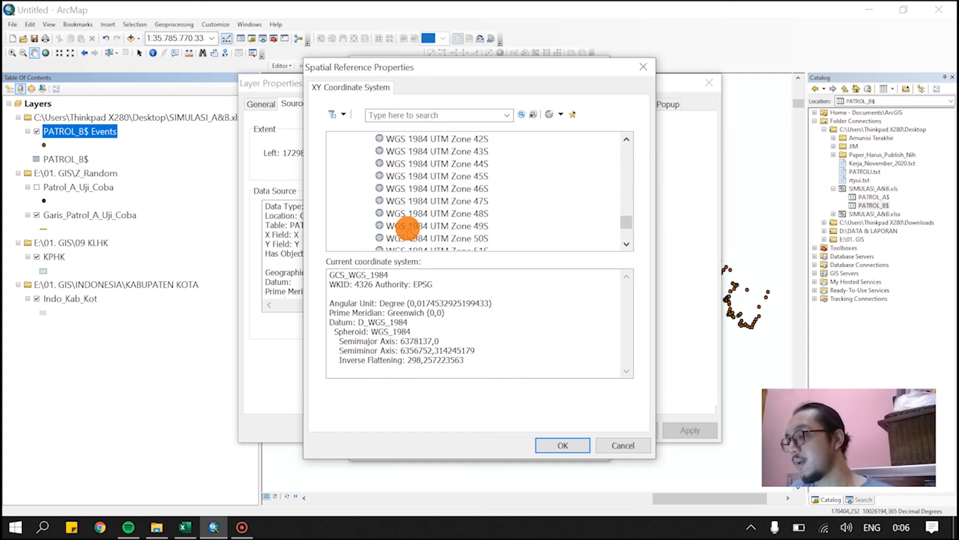
double_click(409, 214)
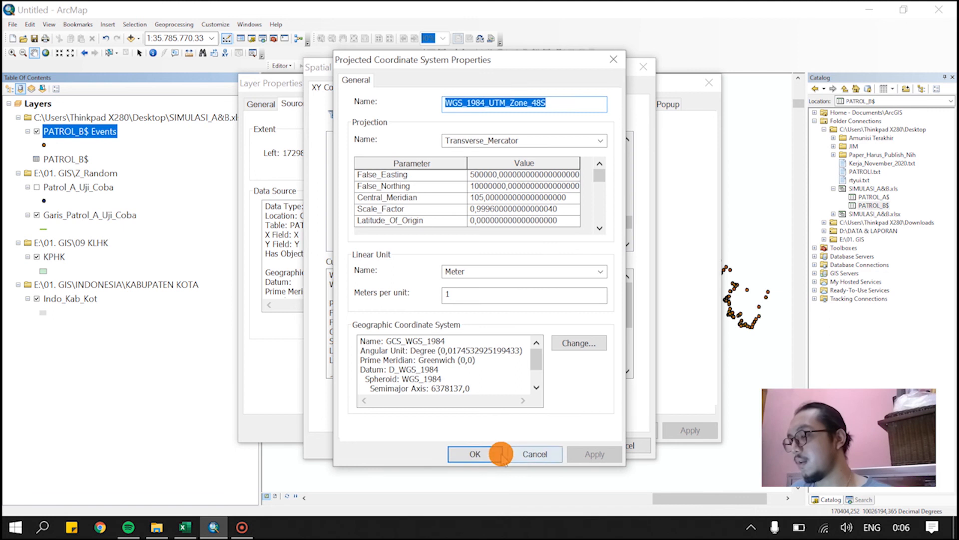
click(500, 453)
click(551, 446)
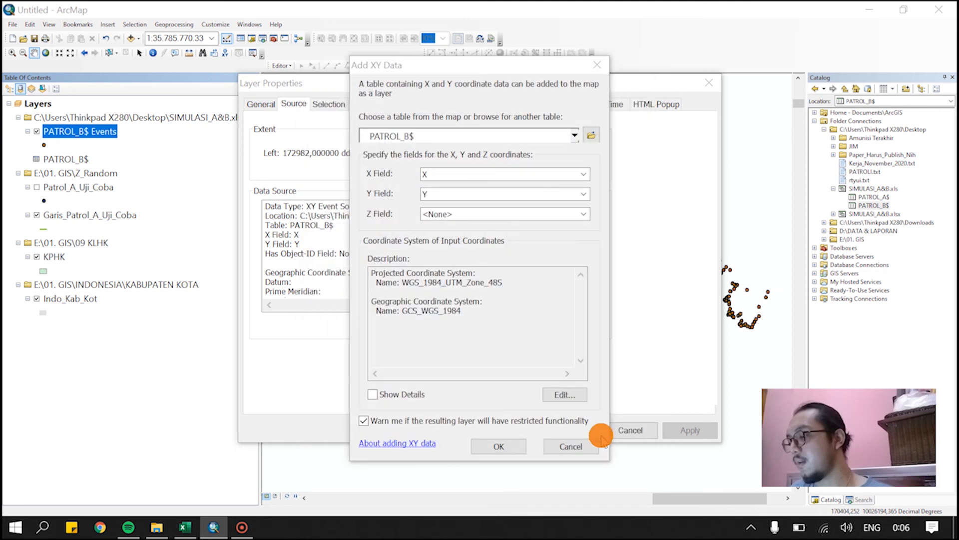
Apply the changed data source to the PATROL_B$ Events layer and zoom to its points
click(505, 446)
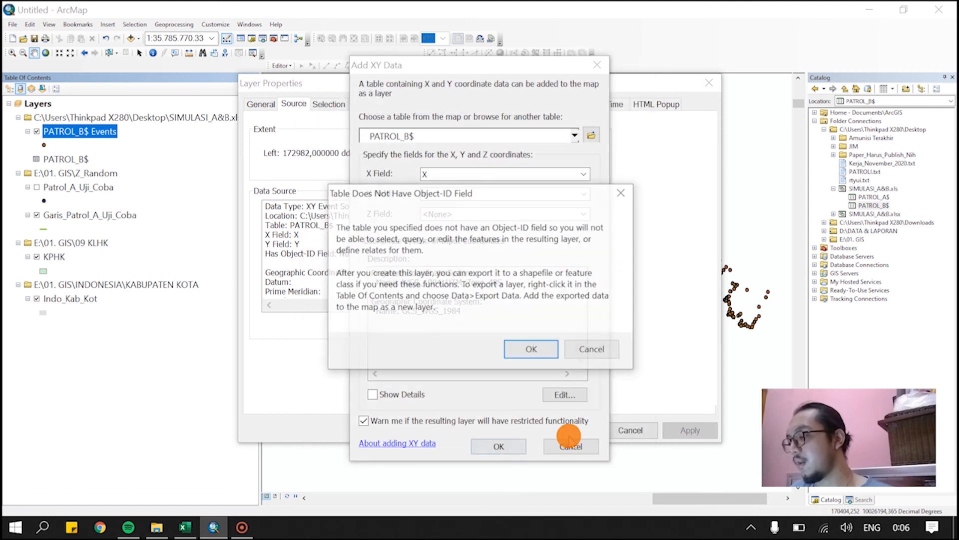
click(538, 349)
click(569, 428)
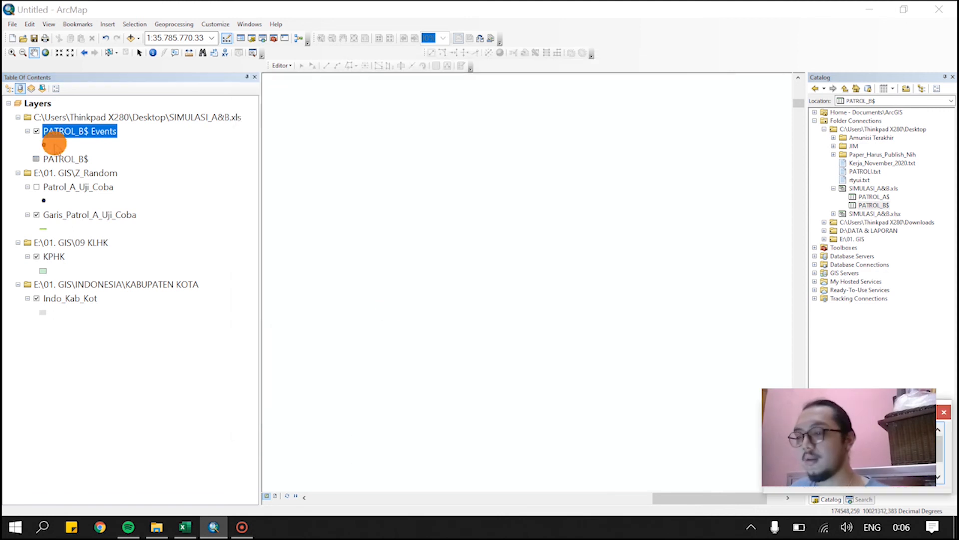
right_click(74, 129)
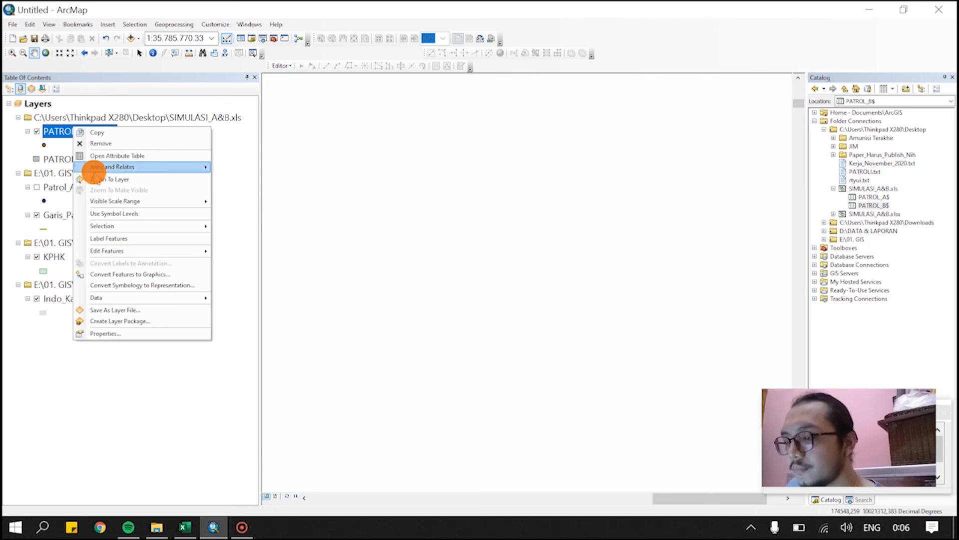
click(102, 179)
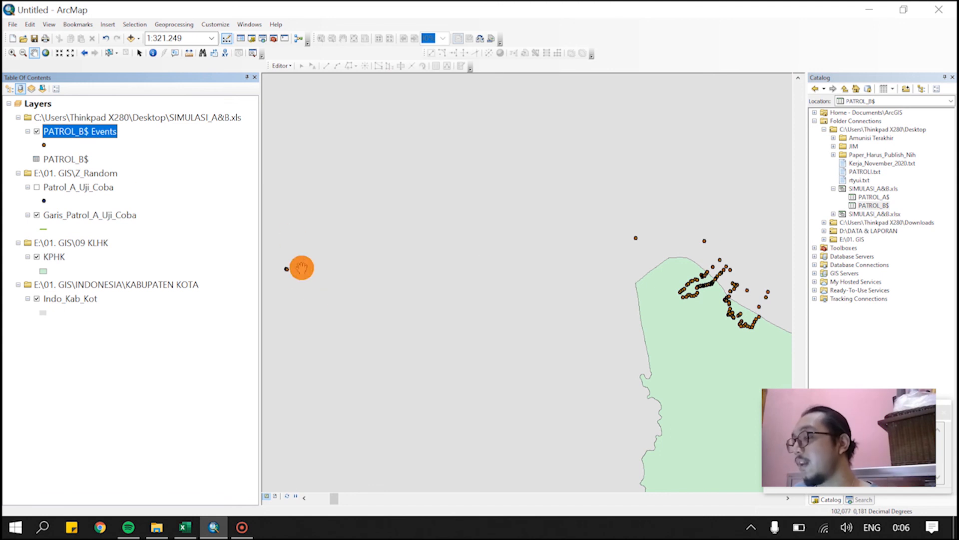
right_click(83, 134)
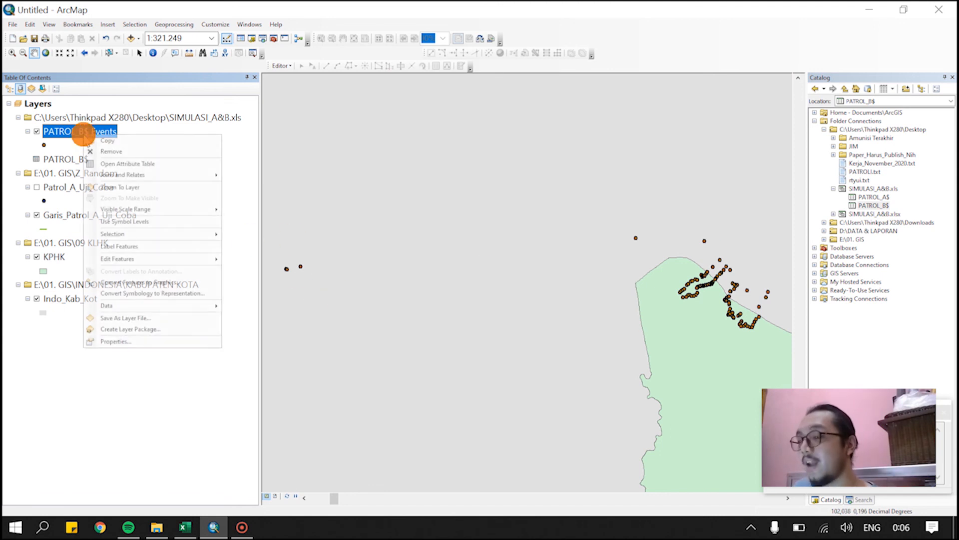
click(48, 134)
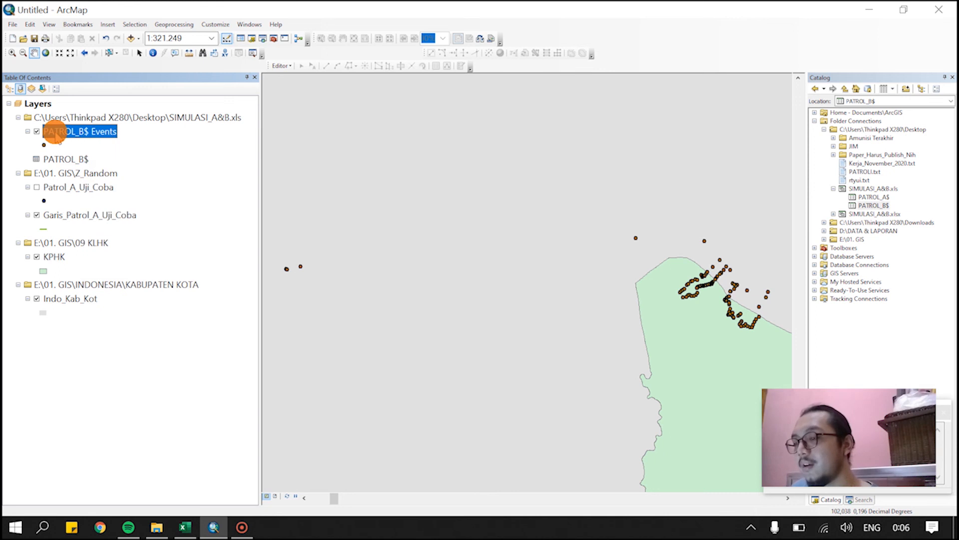
right_click(53, 131)
click(229, 262)
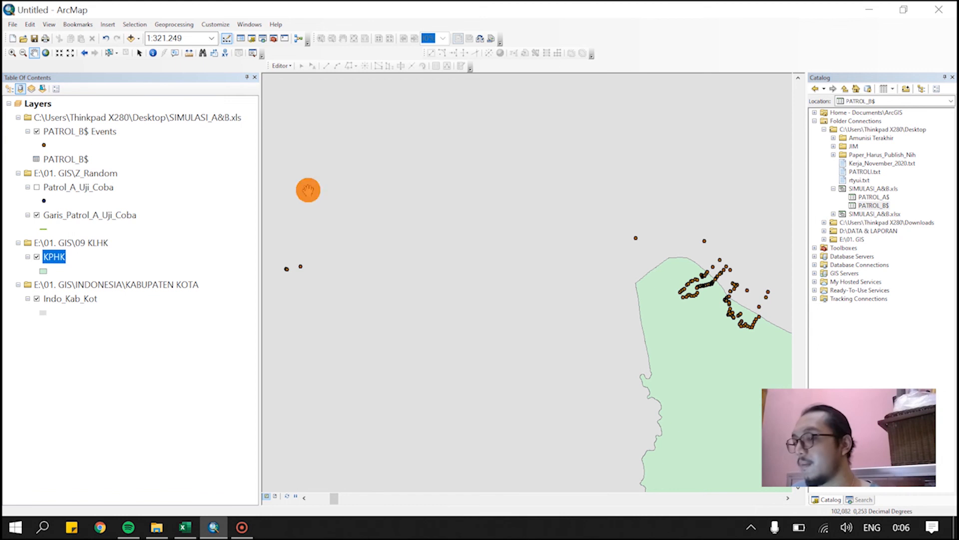
Export all PATROL_B$ Events features to the shapefile Patrol_B_Uji_Coba in the Z_Random folder and add it to the map
right_click(91, 131)
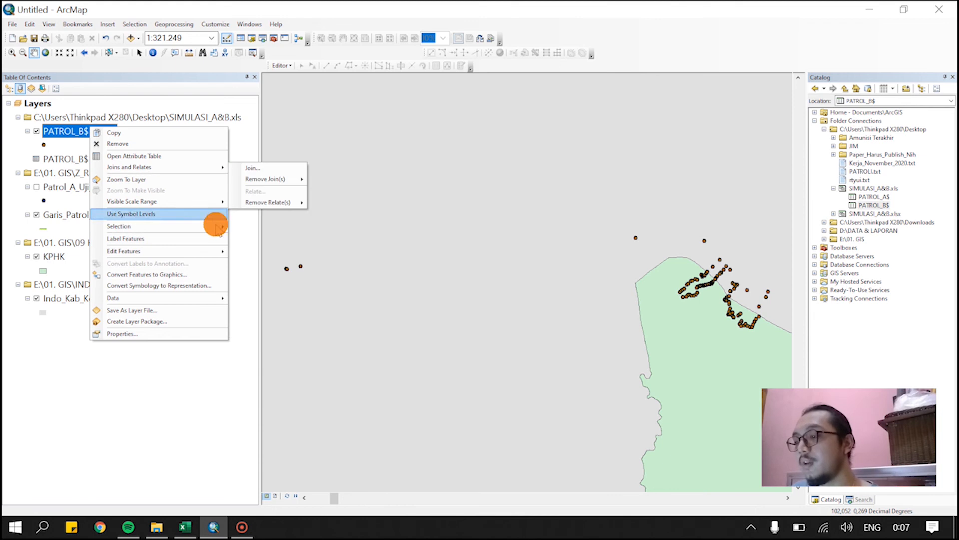
mouse_move(228, 254)
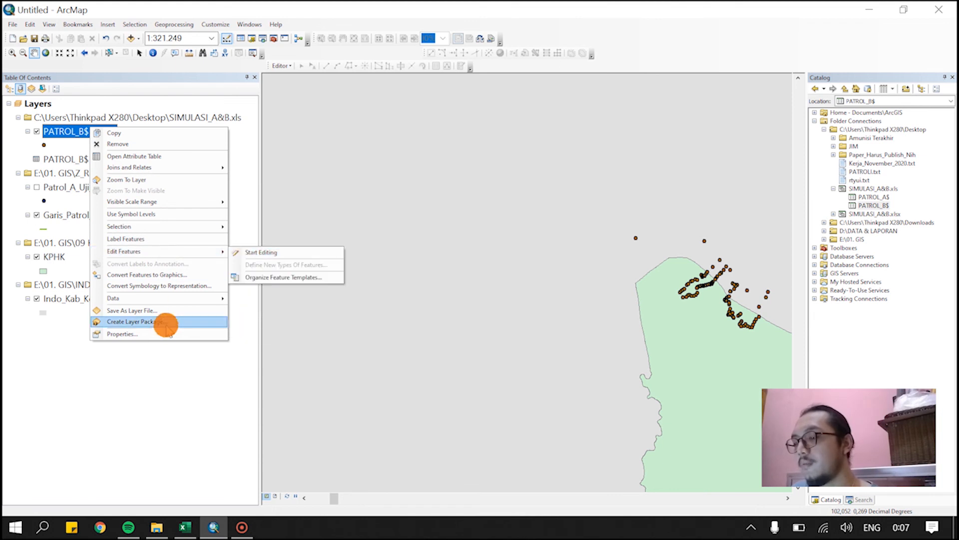
mouse_move(227, 299)
click(251, 310)
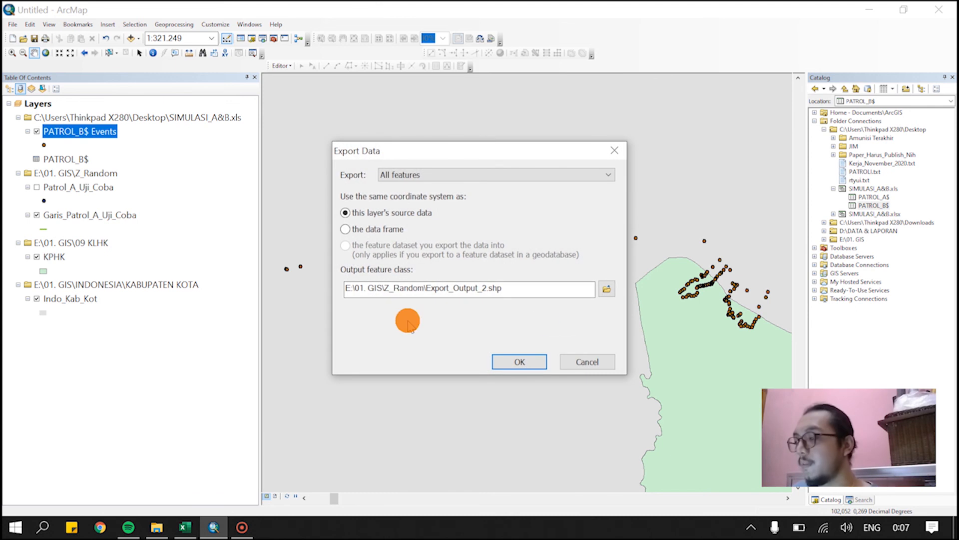
click(608, 288)
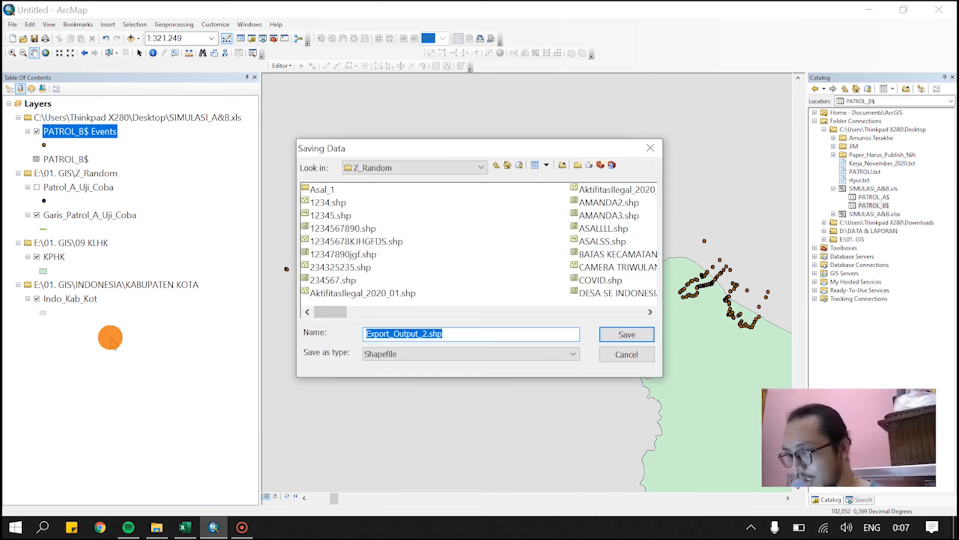
text(Patrol_B_Uji_Coba)
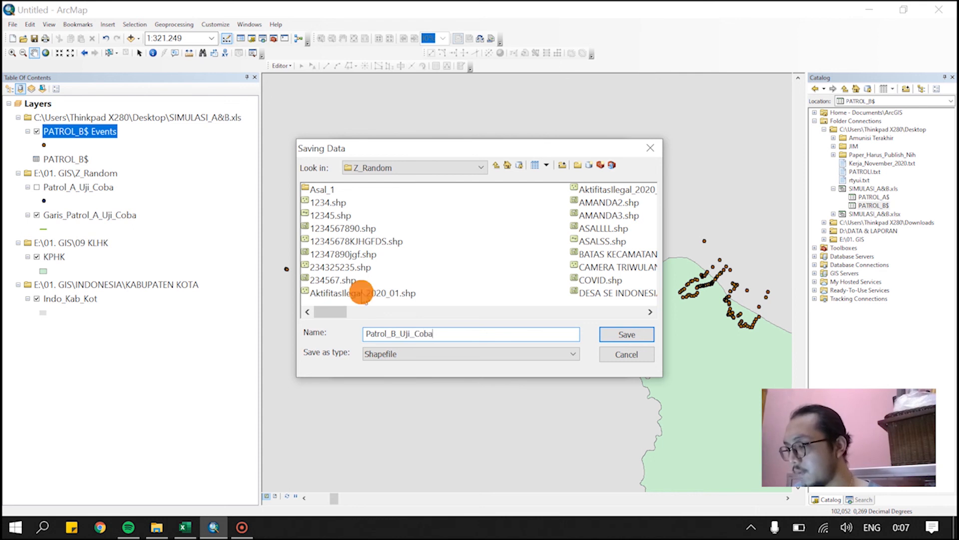
click(620, 333)
click(508, 360)
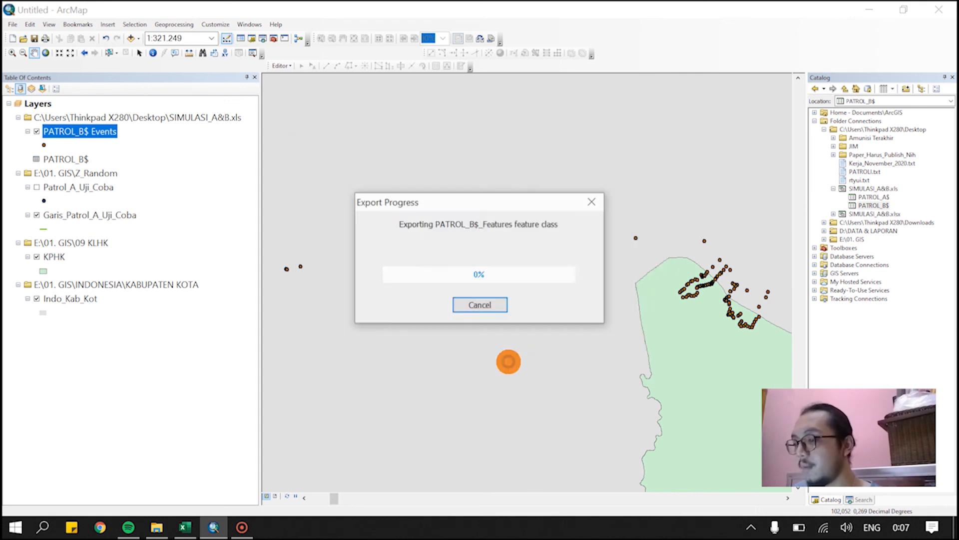
click(517, 316)
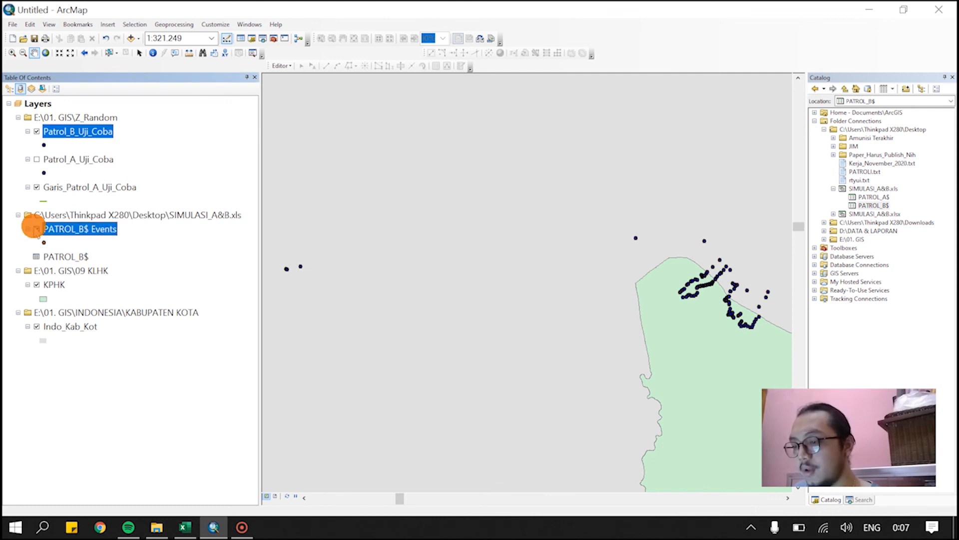
Collapse the SIMULASI_A&B.xls group in the layer list
click(18, 215)
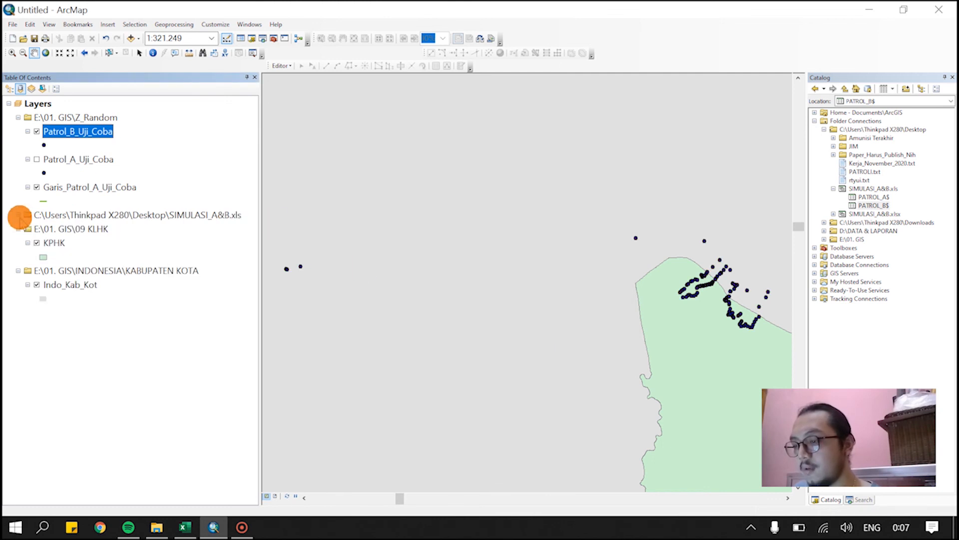
right_click(59, 132)
drag(438, 168, 528, 283)
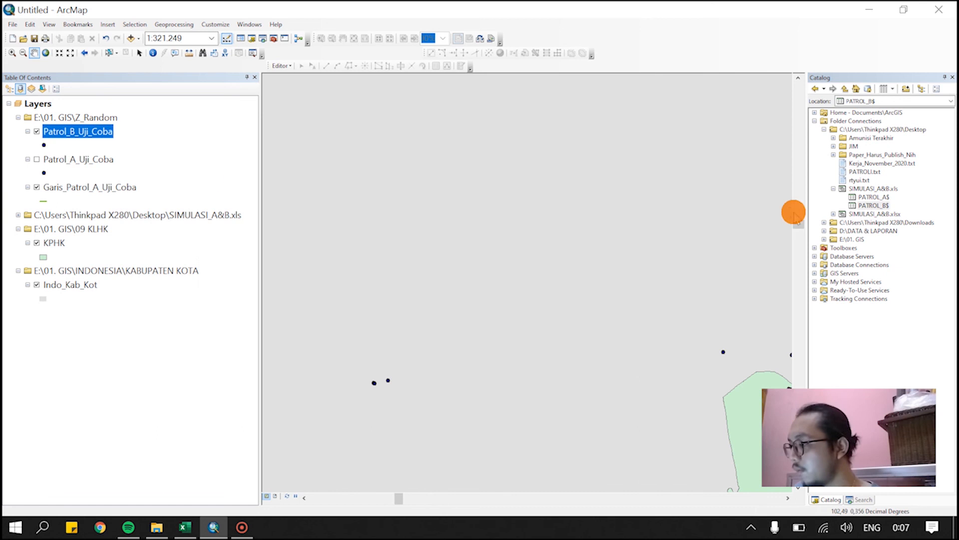
drag(461, 324, 424, 265)
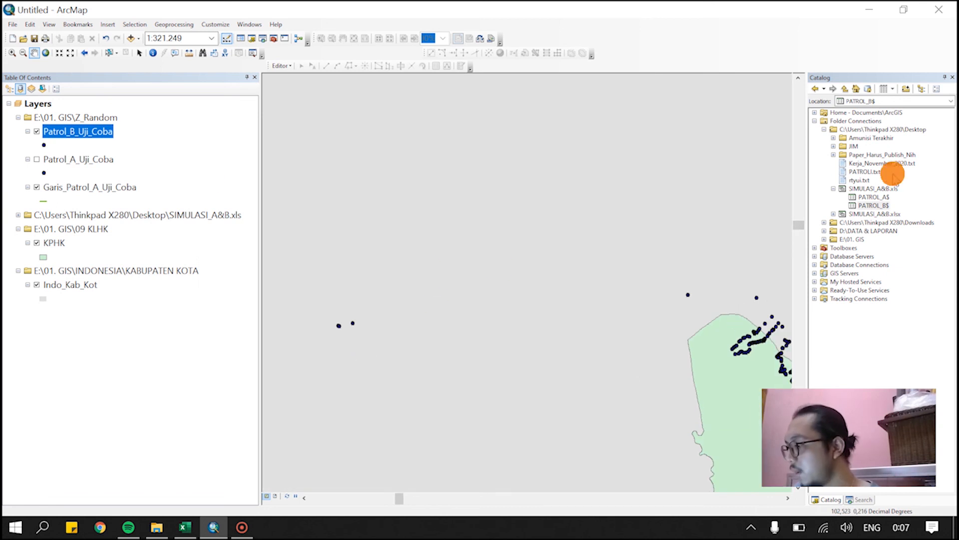
Run Points To Line on Patrol_B_Uji_Coba with the default output feature class and no line or sort field
click(855, 498)
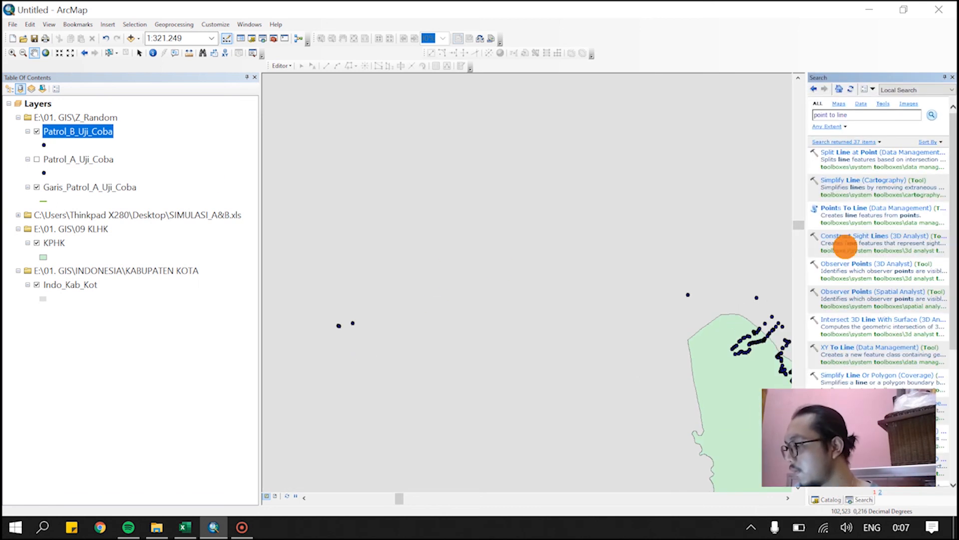
click(834, 208)
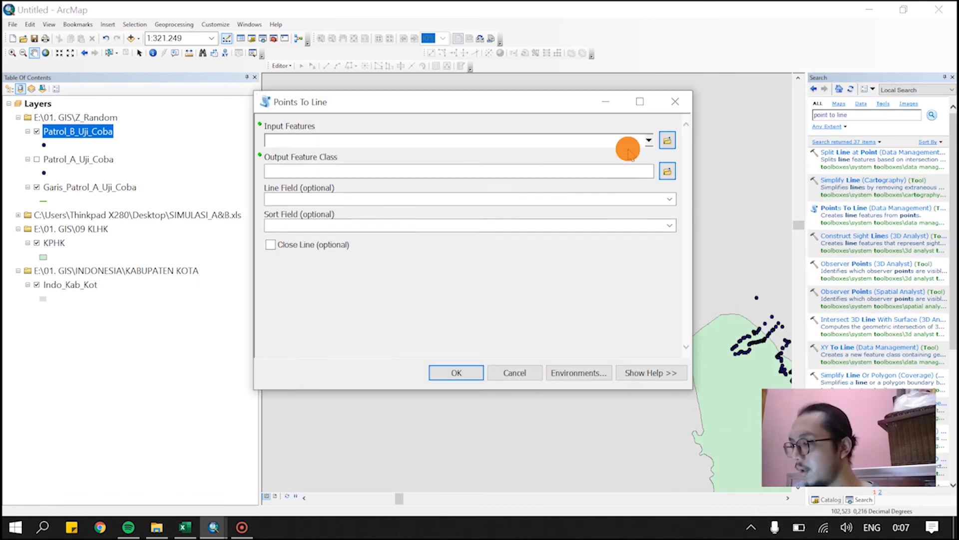
click(648, 139)
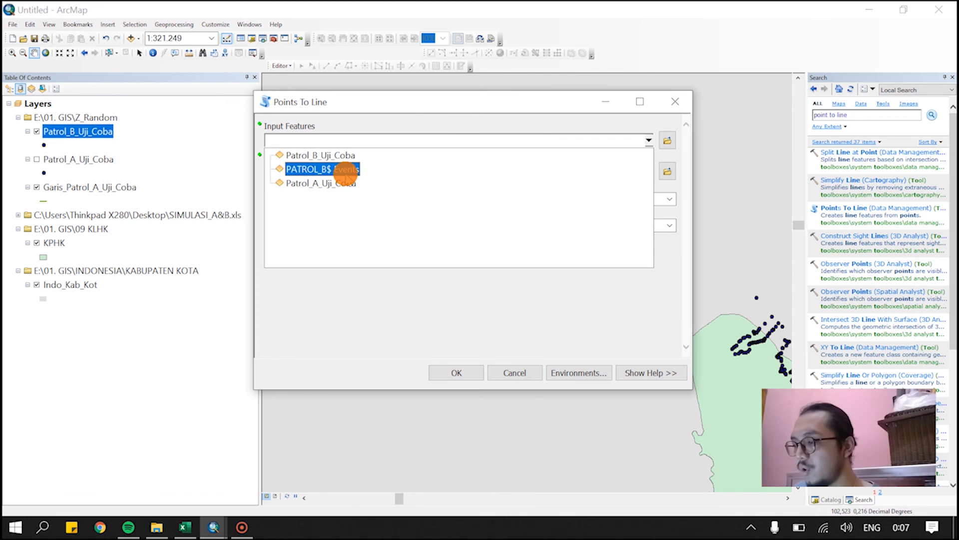
click(342, 155)
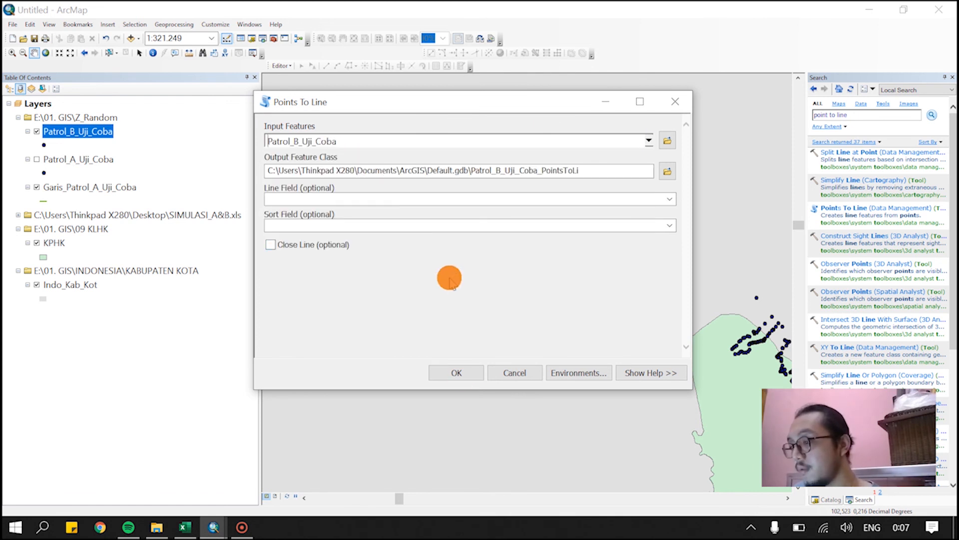
click(439, 374)
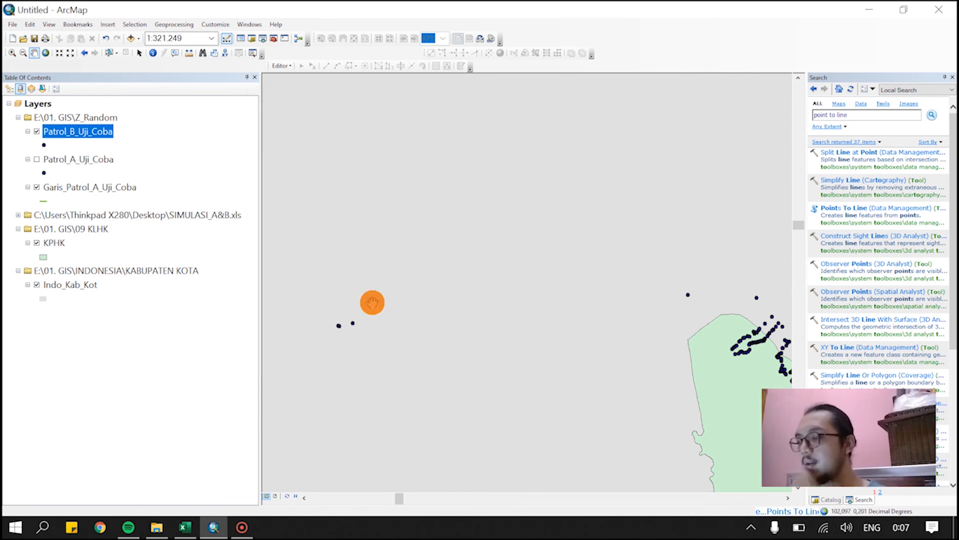
Check the first X coordinates of the PATROL_B sheet in Excel, and return to ArcMap to examine the Patrol B route line
click(186, 526)
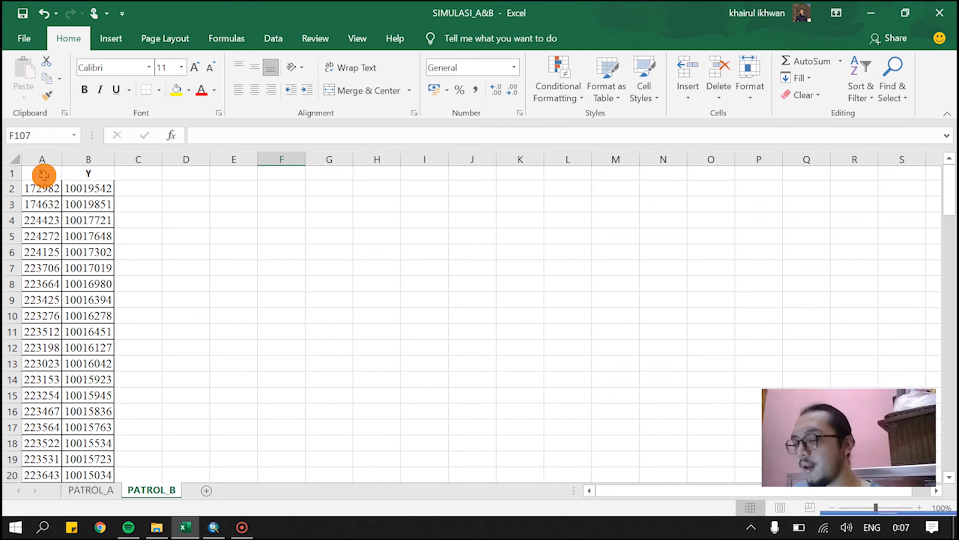
drag(43, 173, 42, 204)
click(157, 526)
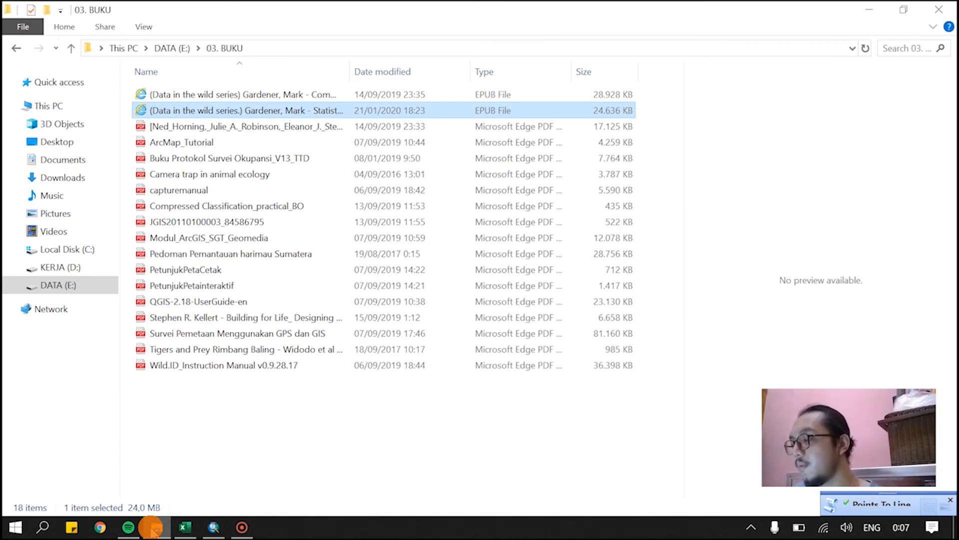
click(214, 526)
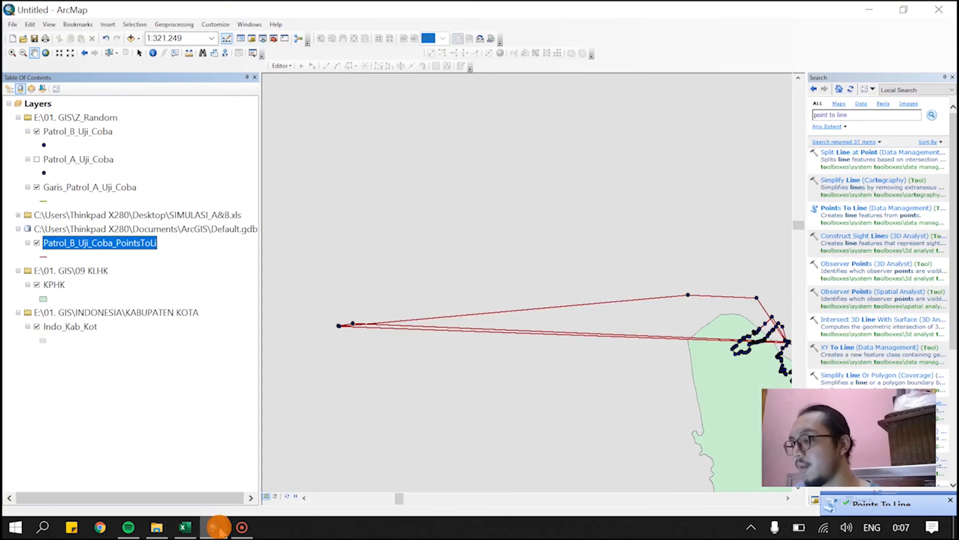
drag(482, 385, 430, 362)
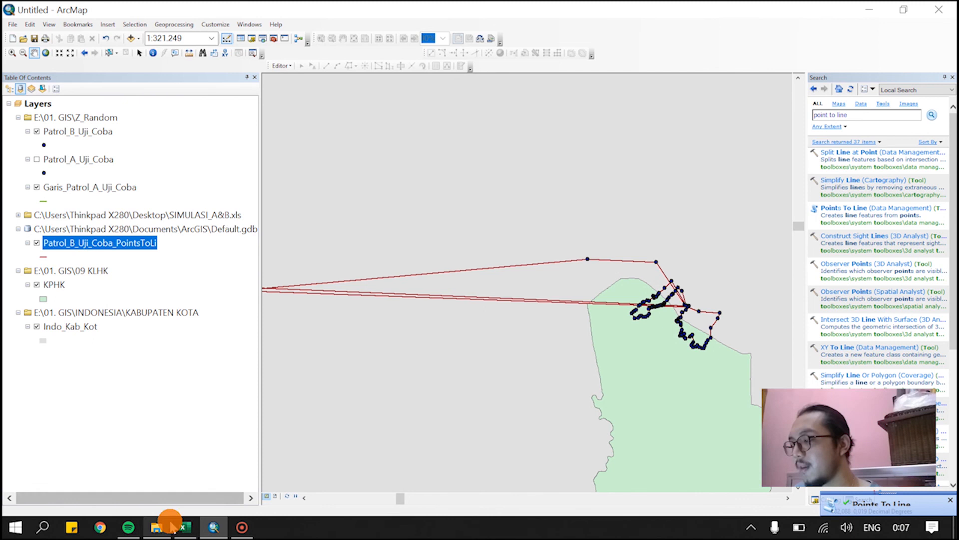
drag(557, 378, 597, 382)
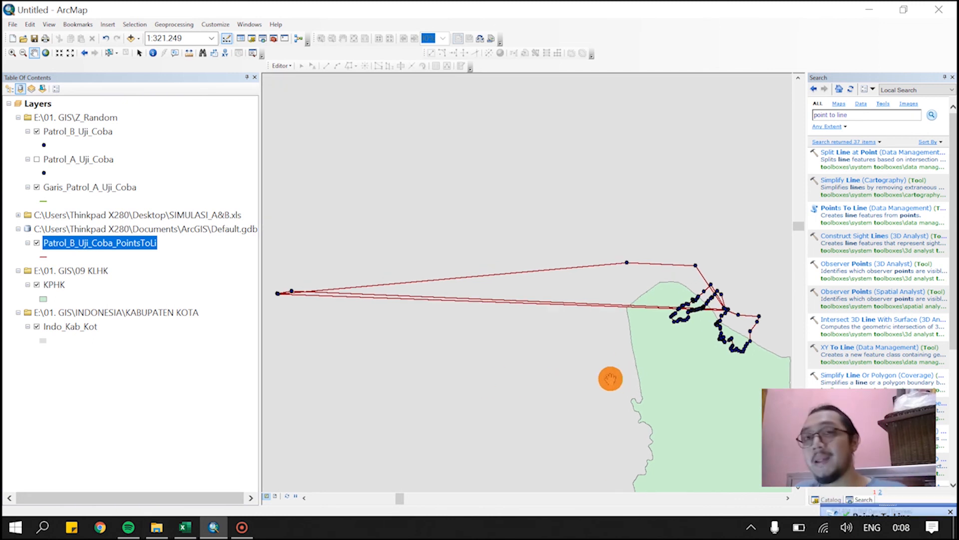